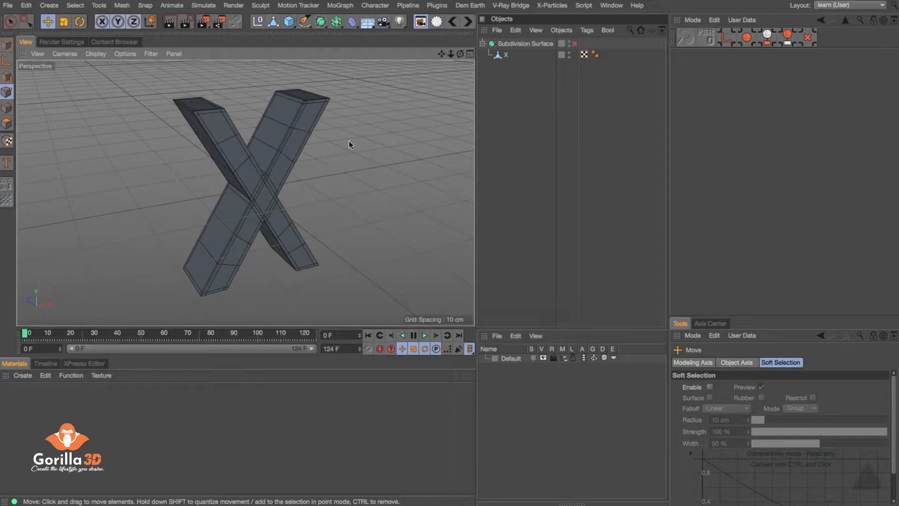
Turn on the Subdivision Surface that contains the X object.
alt+drag(212, 101, 440, 158)
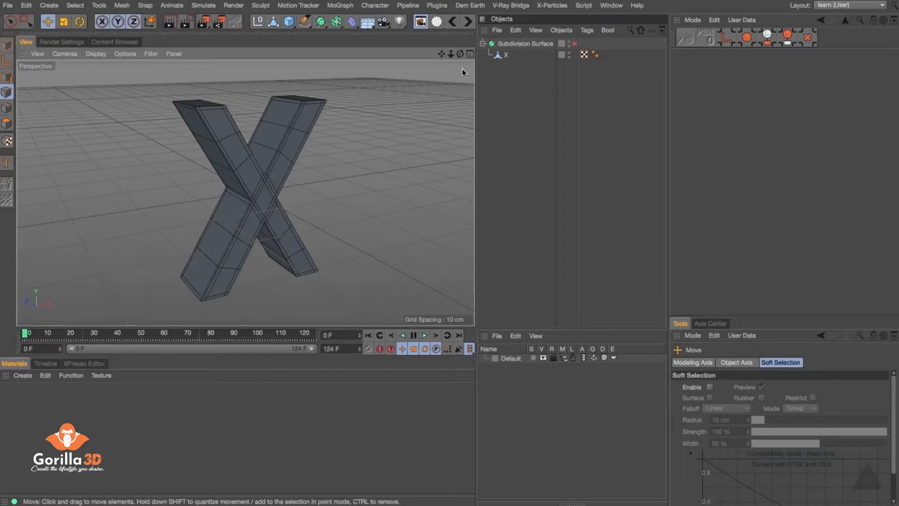
click(507, 55)
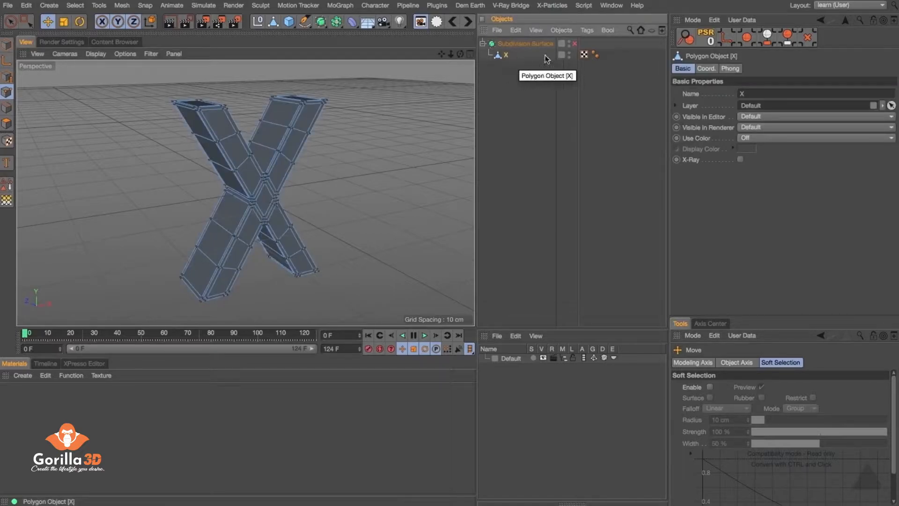
click(519, 44)
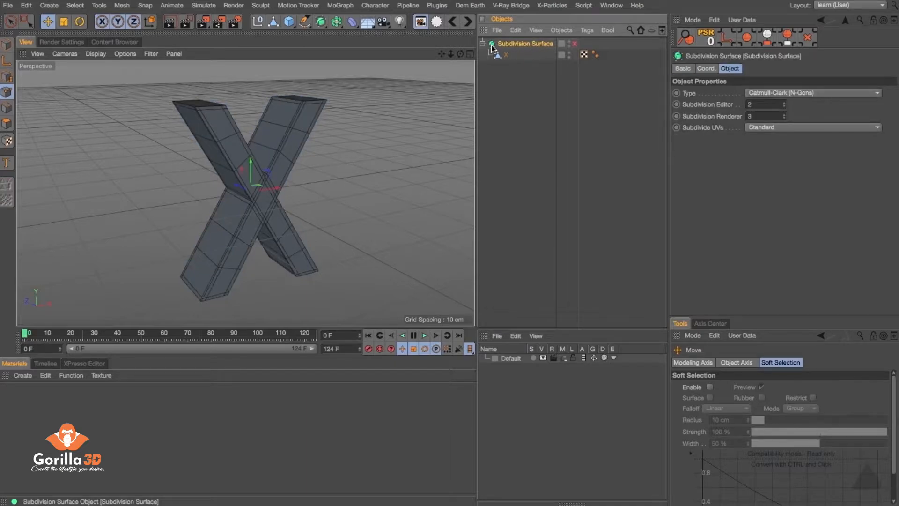
click(573, 44)
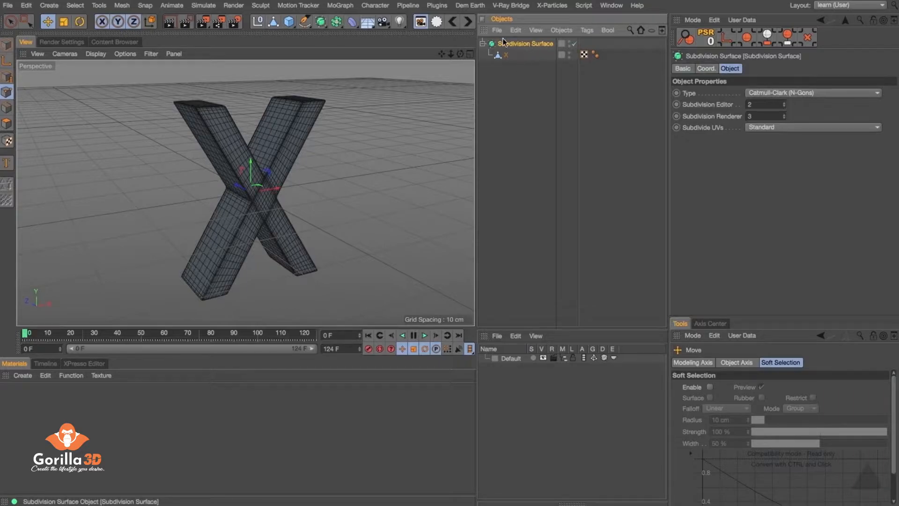
Try parenting the Subdivision Surface under a null, undo it, and turn the subdivision off.
alt+click(259, 22)
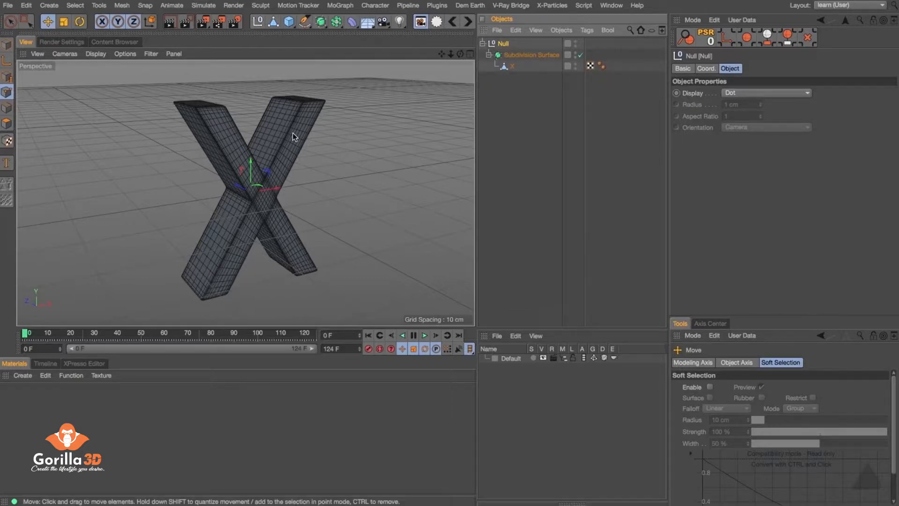
key(ctrl+z)
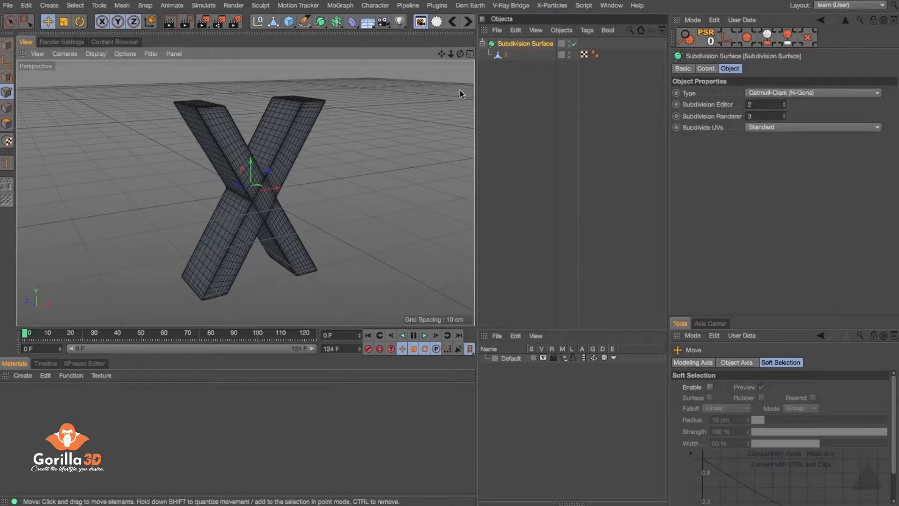
click(509, 71)
click(575, 44)
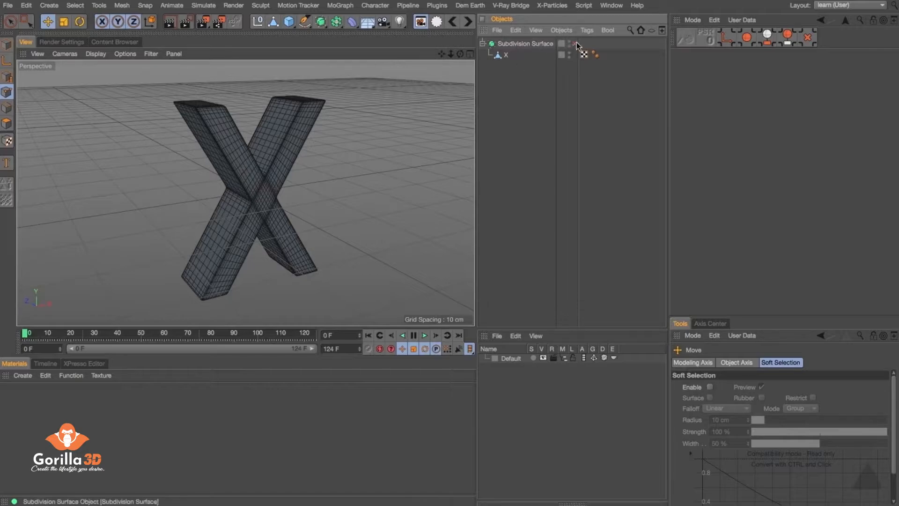
Add a Twist deformer to the scene containing the X object.
click(324, 95)
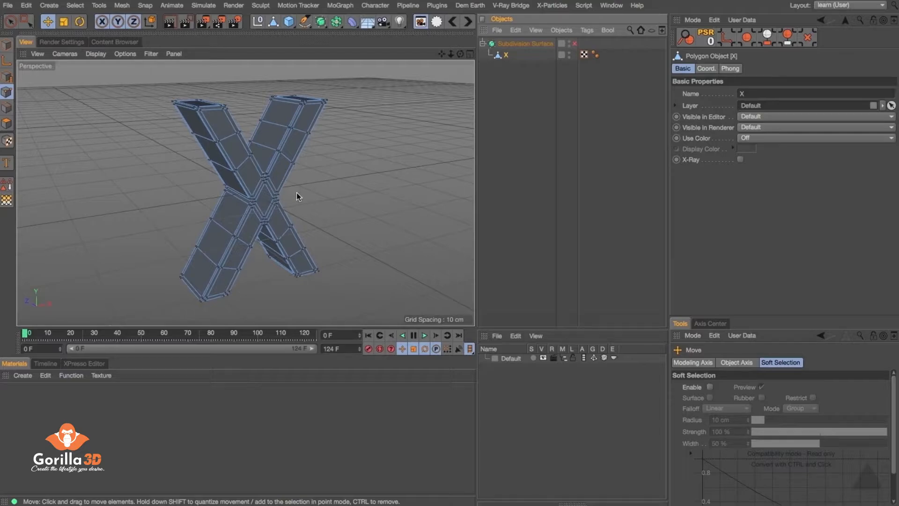
alt+drag(296, 192, 373, 142)
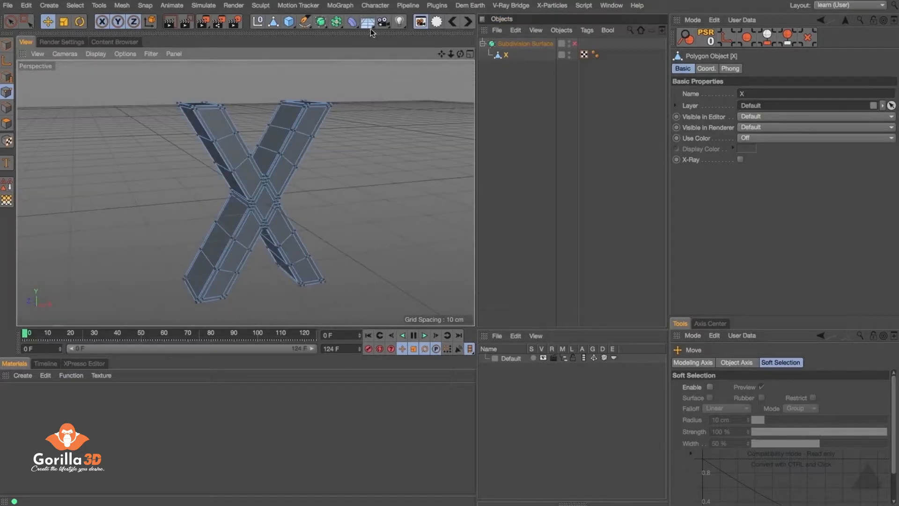
click(352, 22)
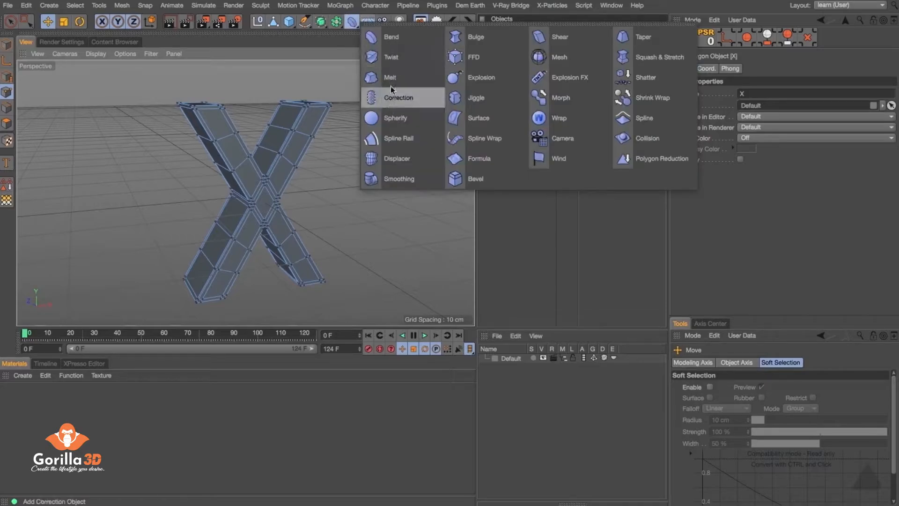
click(391, 57)
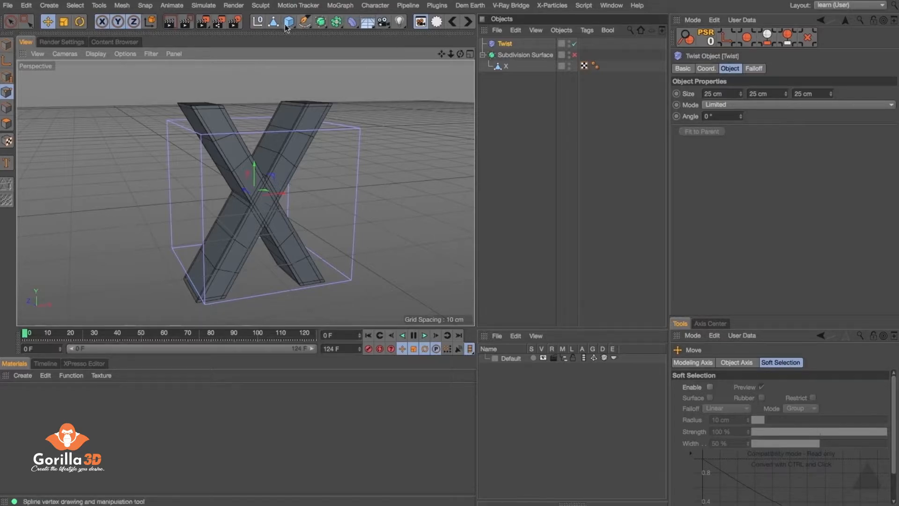
Place the Twist deformer inside a new null and add a cube and a cylinder as its siblings.
click(257, 21)
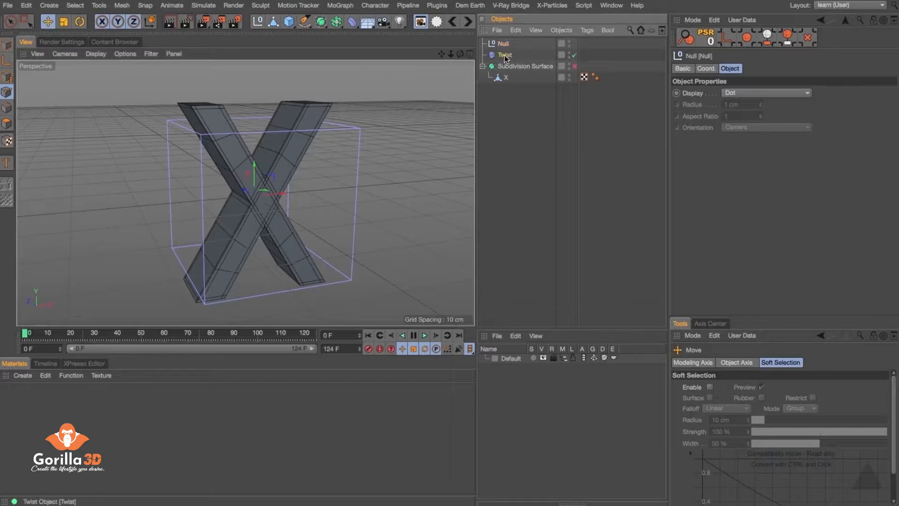
drag(505, 56, 503, 43)
shift+click(289, 21)
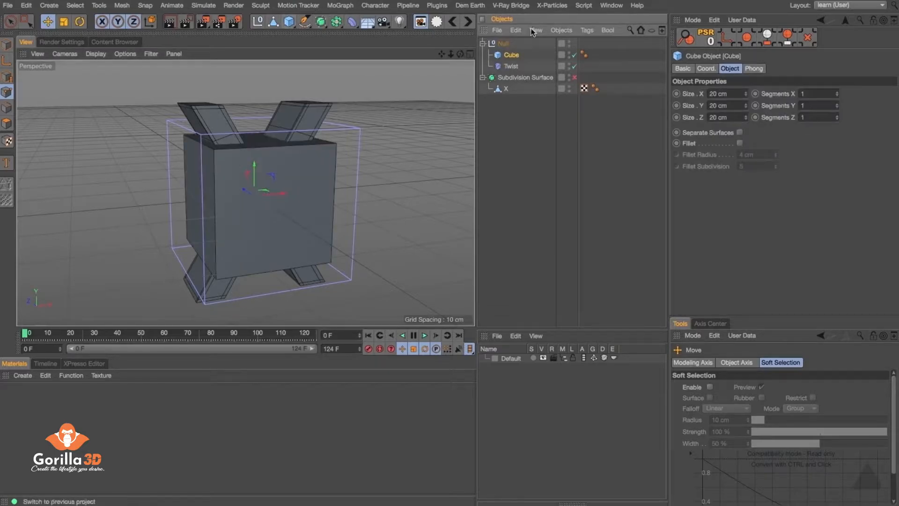
drag(290, 22, 501, 43)
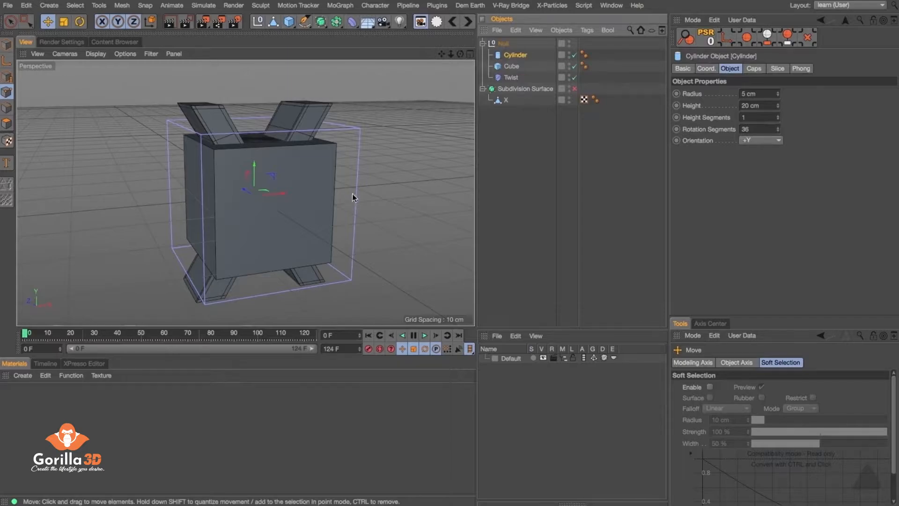
Move the cylinder and cube apart along the X axis and set the Twist deformer's angle to 55°.
drag(276, 194, 305, 190)
shift+click(510, 69)
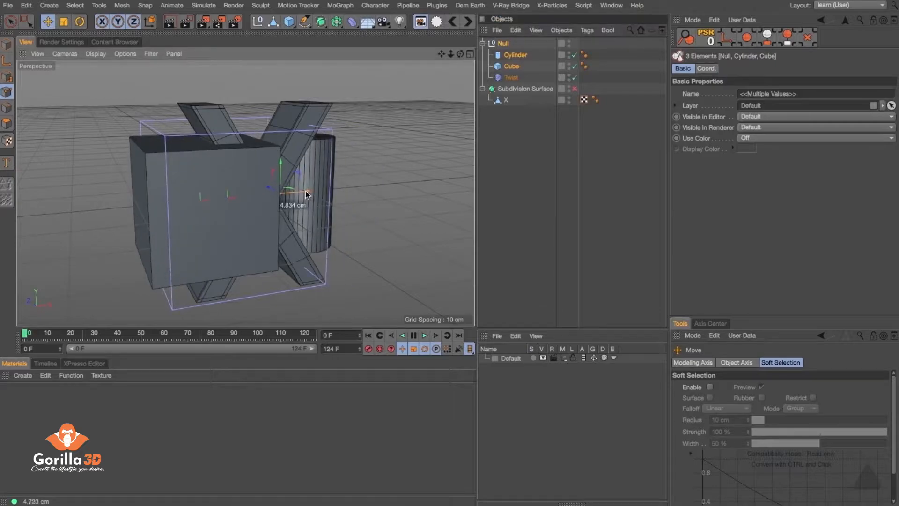
click(510, 78)
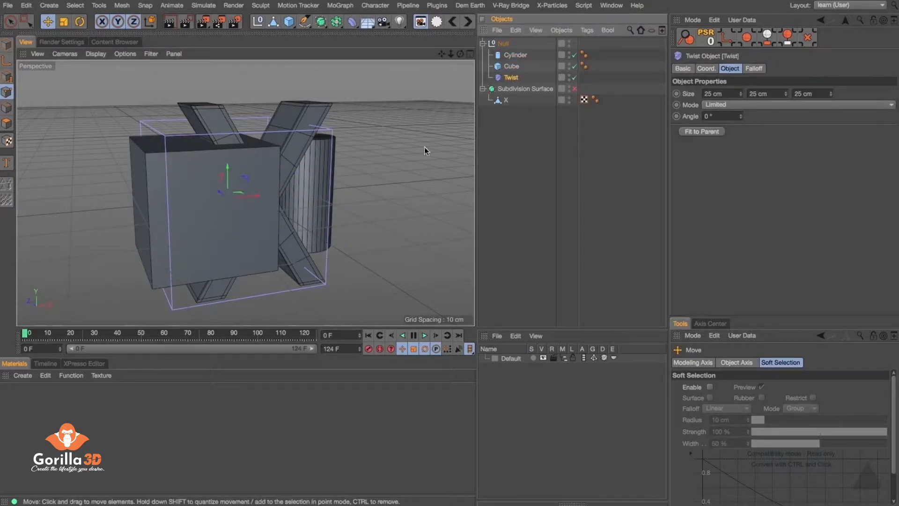
drag(740, 116, 766, 116)
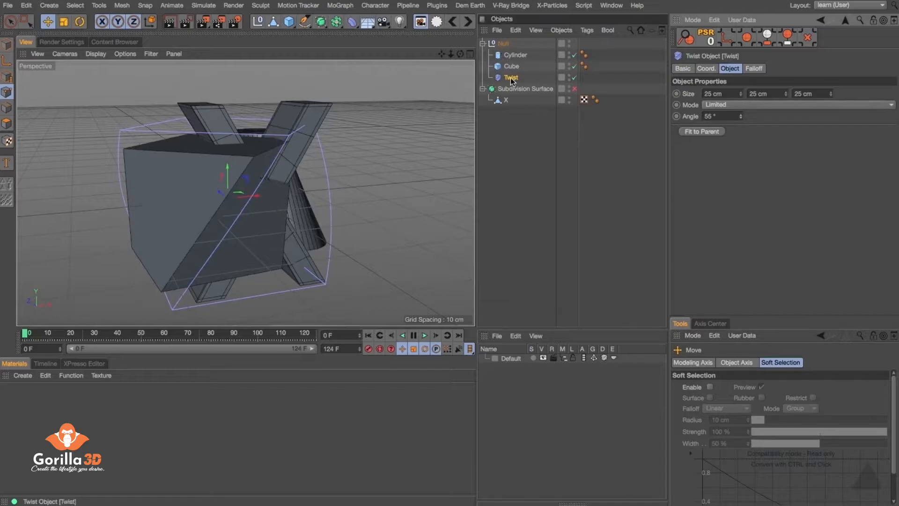
Remove the demo null group, make the Twist deformer a child of X, and set its X position to 0 cm.
drag(510, 78, 504, 42)
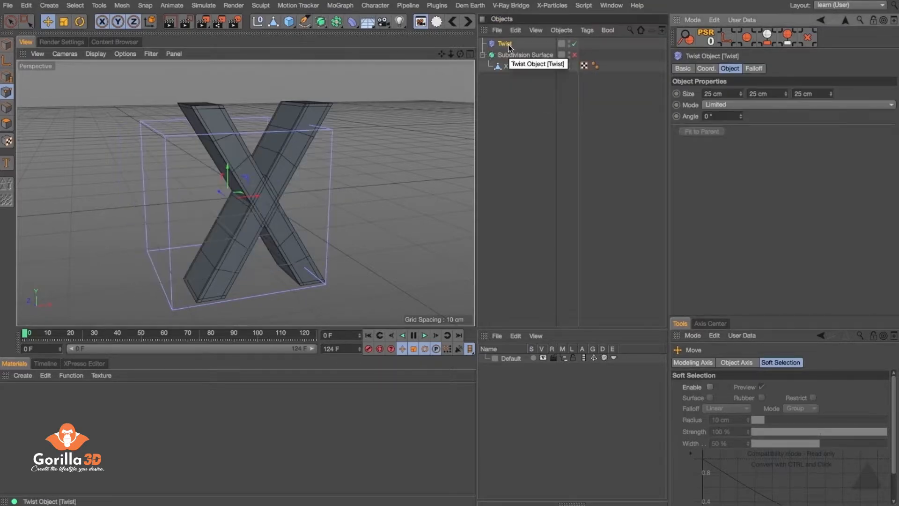
drag(508, 47, 505, 67)
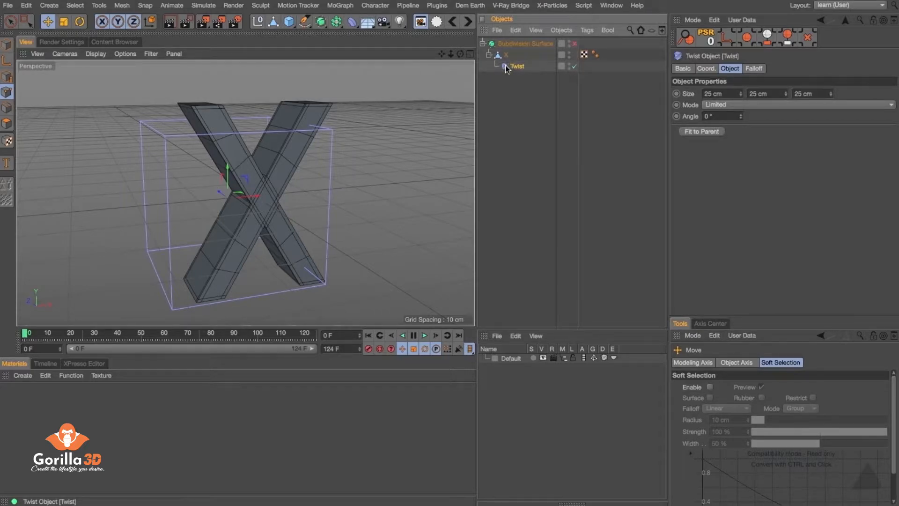
click(706, 68)
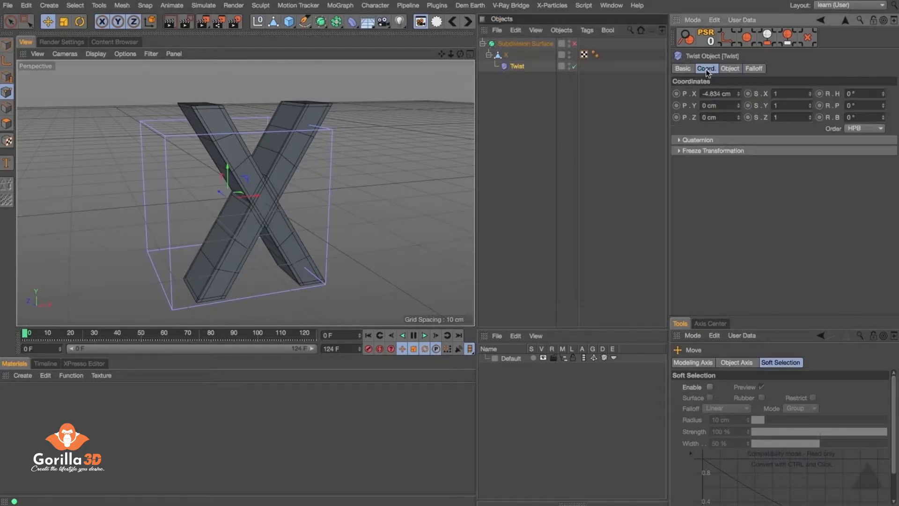
click(706, 94)
text(0)
key(Return)
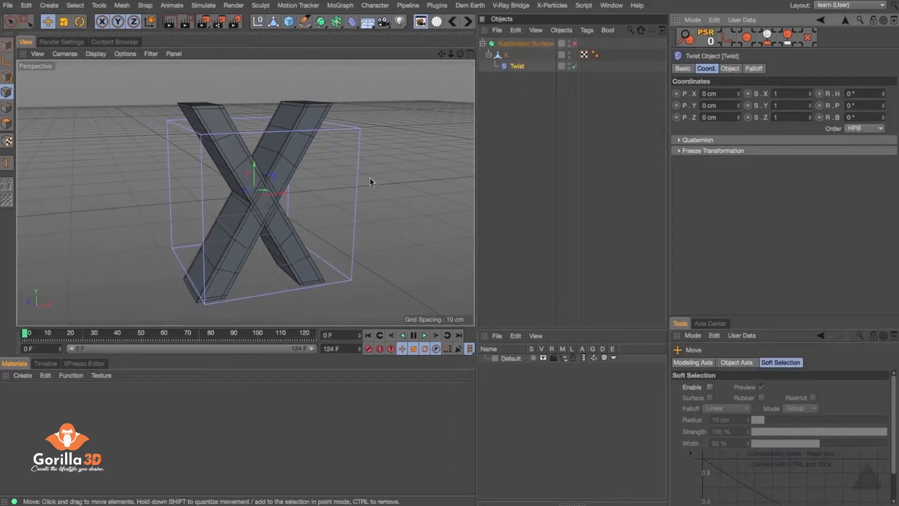
Fit the Twist deformer to its parent and set its angle to -86°.
alt+drag(369, 181, 346, 149)
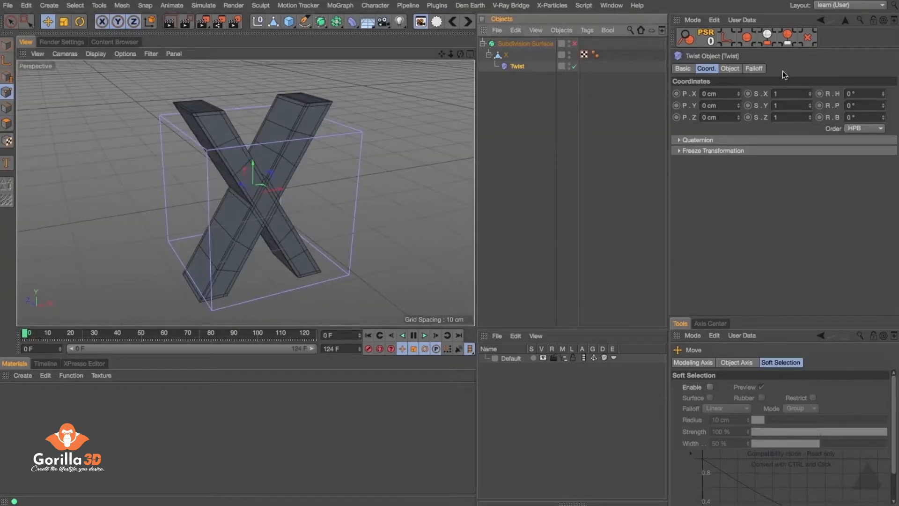
click(730, 68)
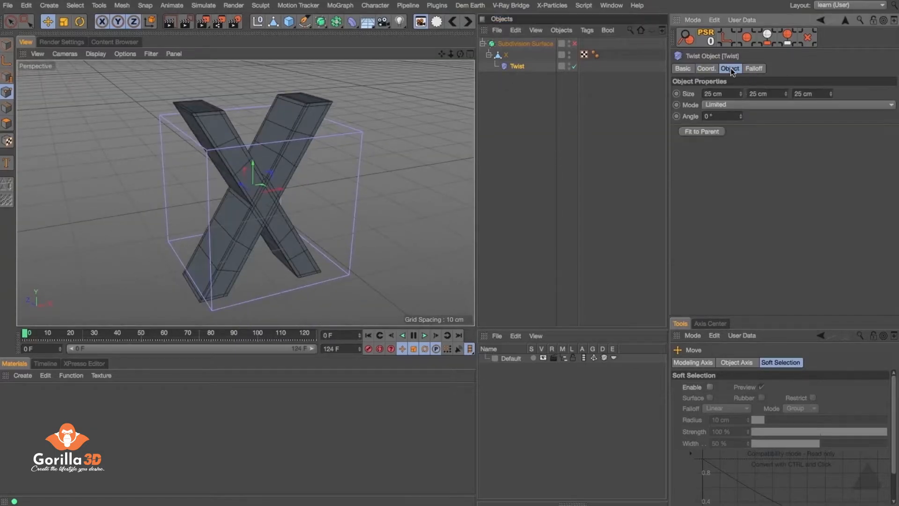
click(699, 131)
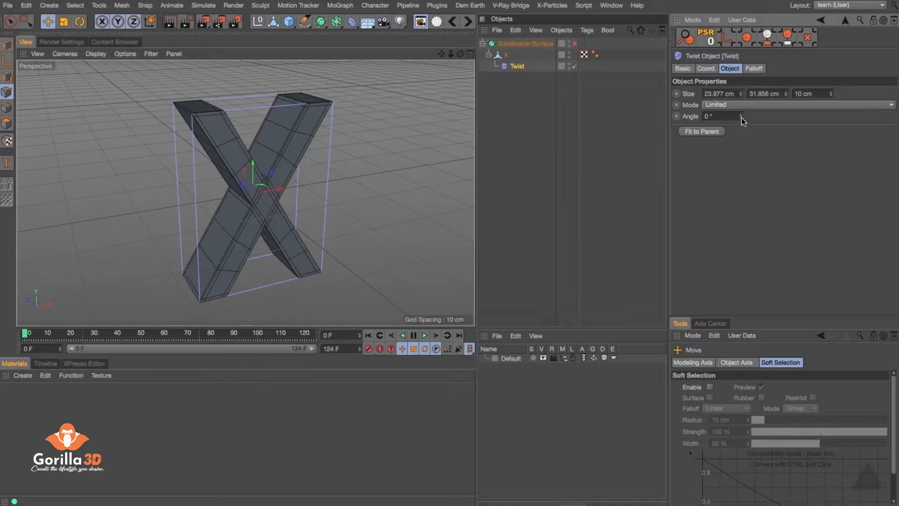
drag(741, 117, 678, 117)
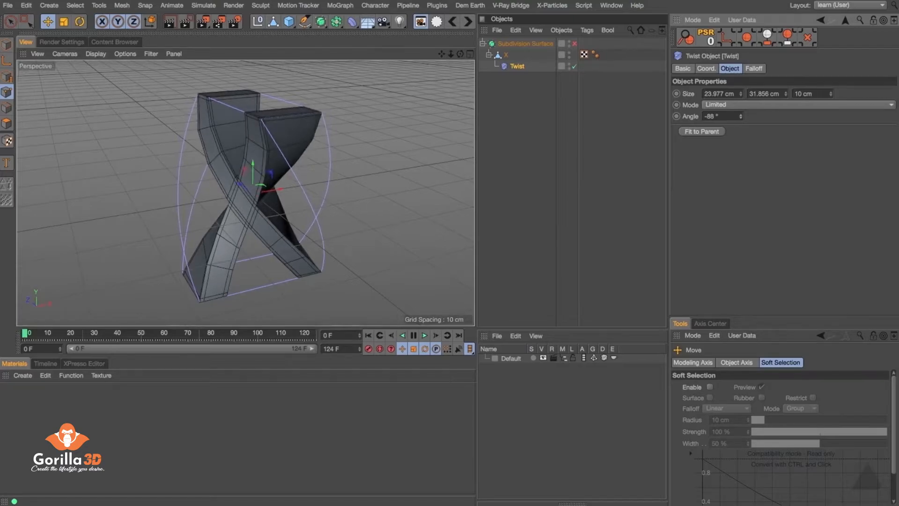
Turn on the Subdivision Surface and switch the viewport to Gouraud shading without wireframe lines.
mouse_move(166, 182)
alt+mouse_down()
mouse_move(192, 140)
mouse_move(184, 136)
mouse_move(157, 173)
alt+mouse_up()
click(574, 43)
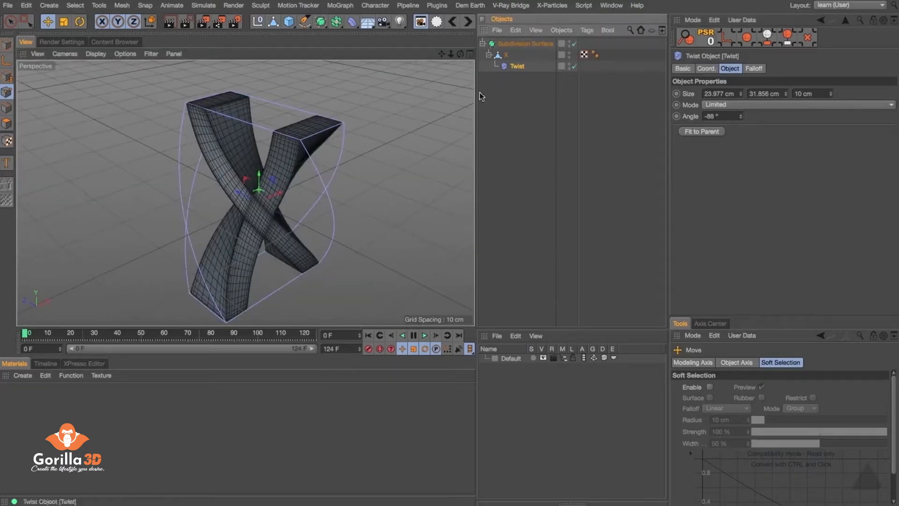
click(517, 135)
mouse_move(356, 141)
alt+mouse_down()
mouse_move(295, 106)
mouse_move(68, 133)
mouse_move(272, 150)
mouse_move(325, 120)
mouse_move(293, 178)
mouse_move(266, 176)
alt+mouse_up()
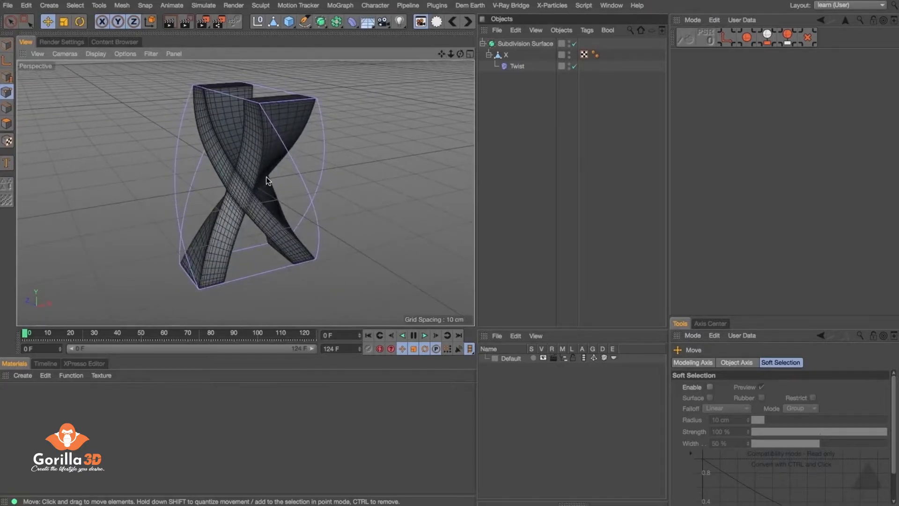
key(n)
key(a)
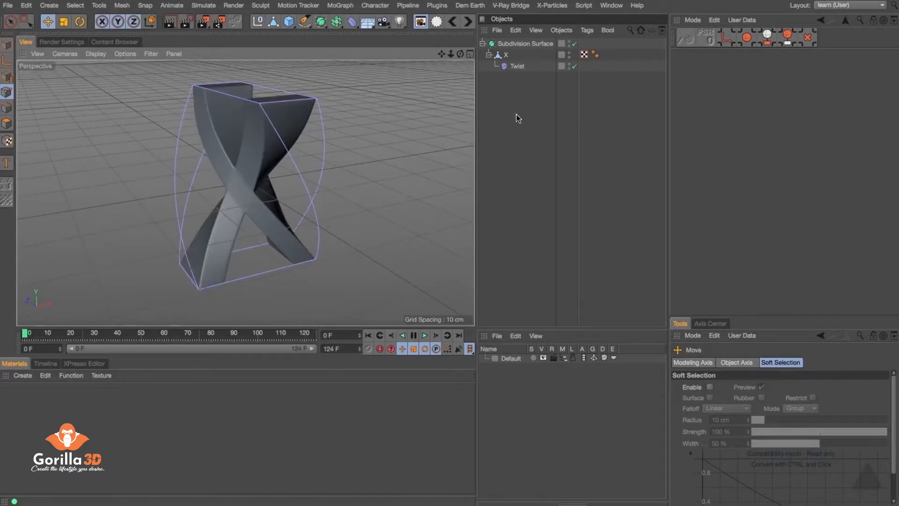
Inspect the twisted X from several sides, select the X object, and turn off its Subdivision Surface.
alt+drag(238, 189, 256, 173)
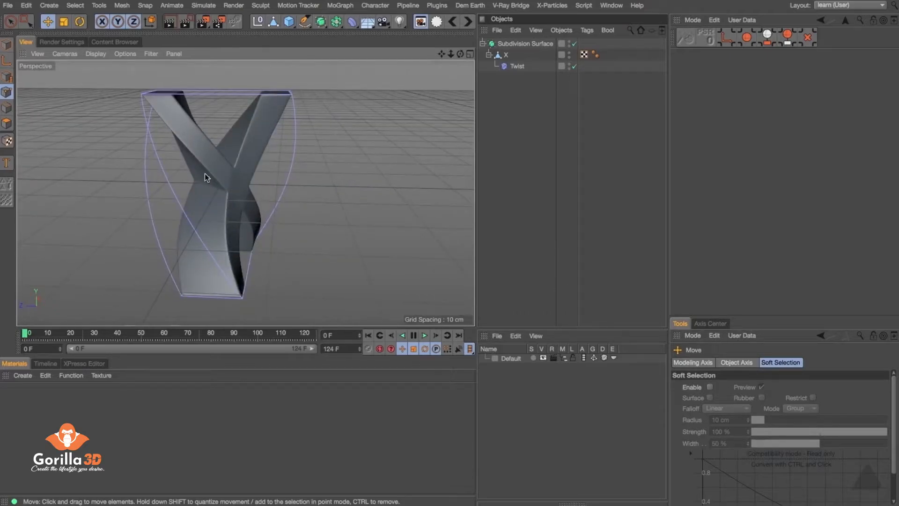
alt+drag(244, 202, 210, 187)
alt+right_drag(214, 188, 276, 189)
alt+drag(276, 192, 244, 192)
click(506, 54)
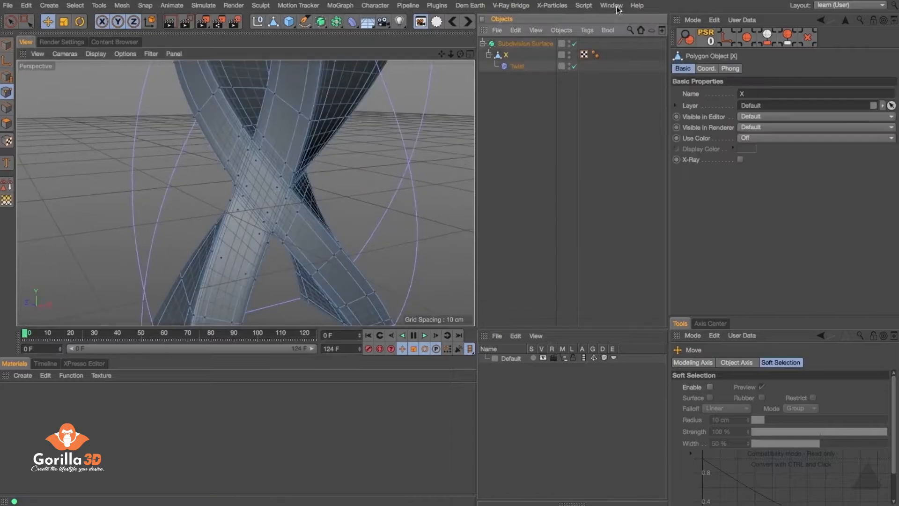
click(574, 43)
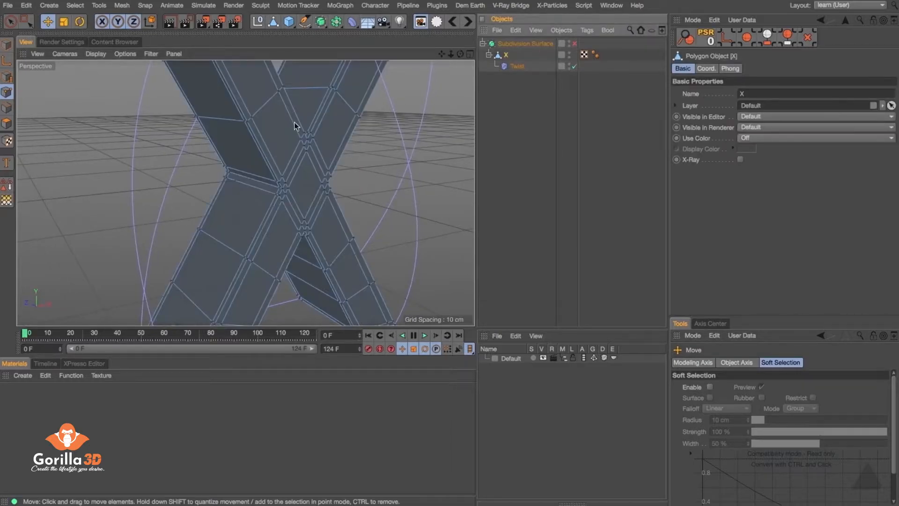
Delete the existing Twist deformer and add a new one directly as a child of the X object.
click(516, 66)
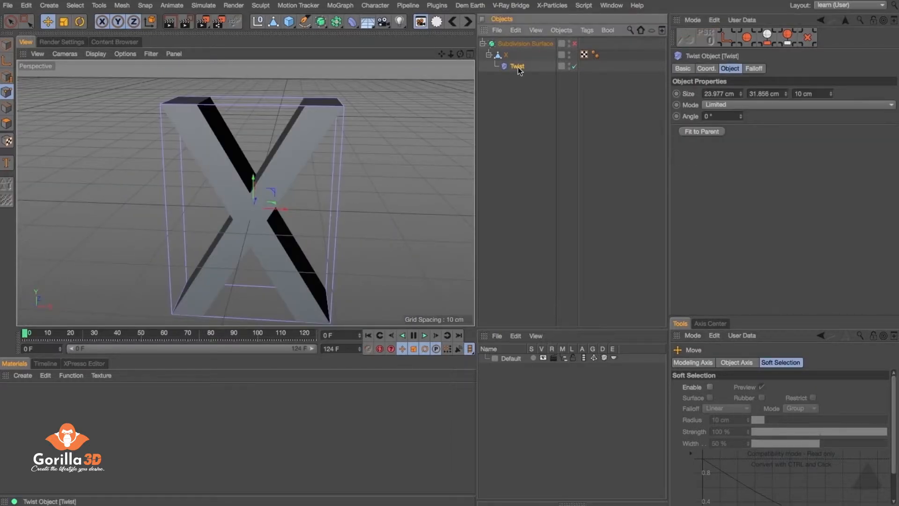
key(Delete)
click(504, 54)
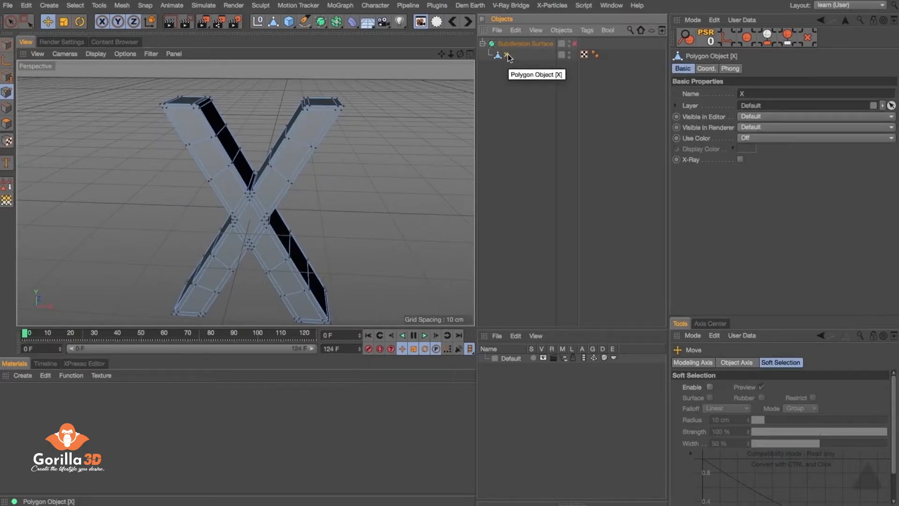
drag(354, 22, 394, 58)
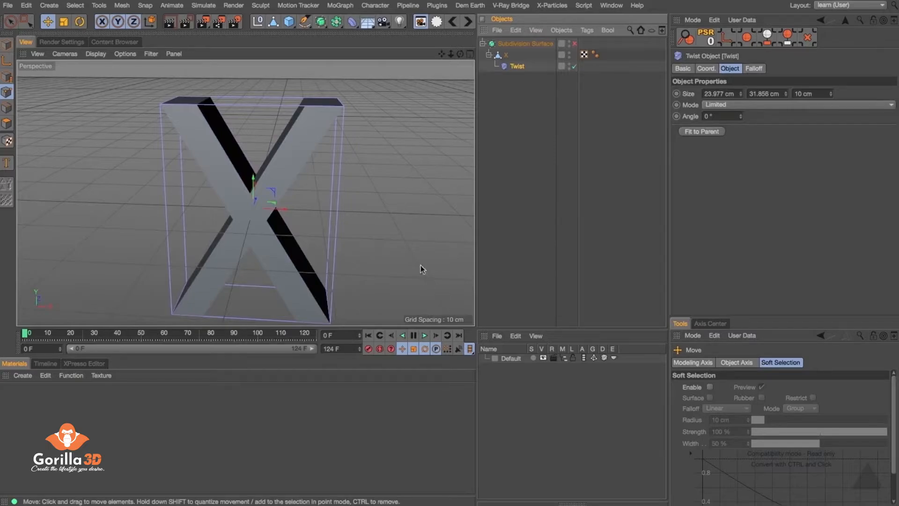
alt+drag(221, 179, 286, 175)
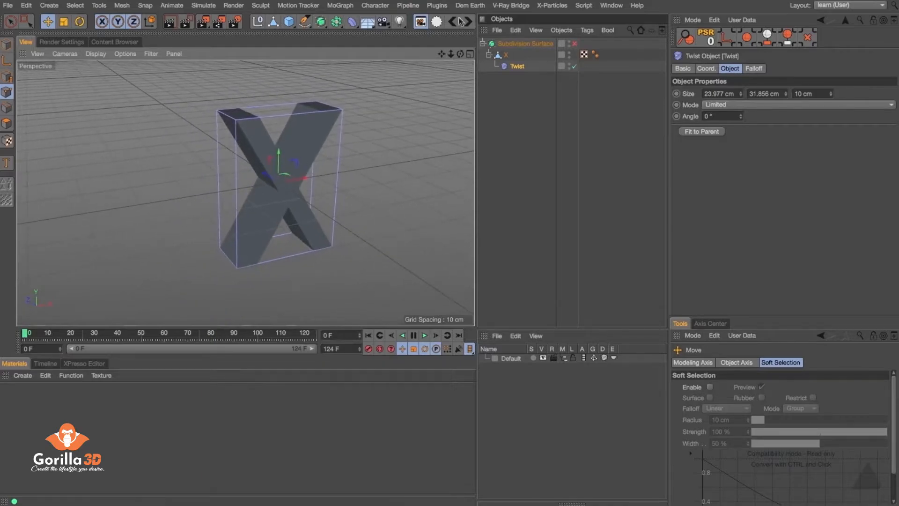
Add a Bend deformer as a child of the X object, alongside the existing Twist.
click(352, 22)
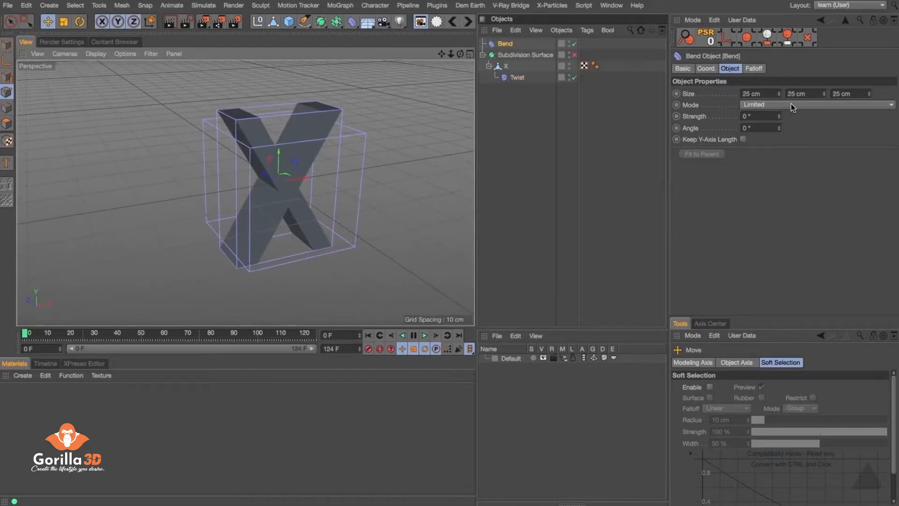
key(Delete)
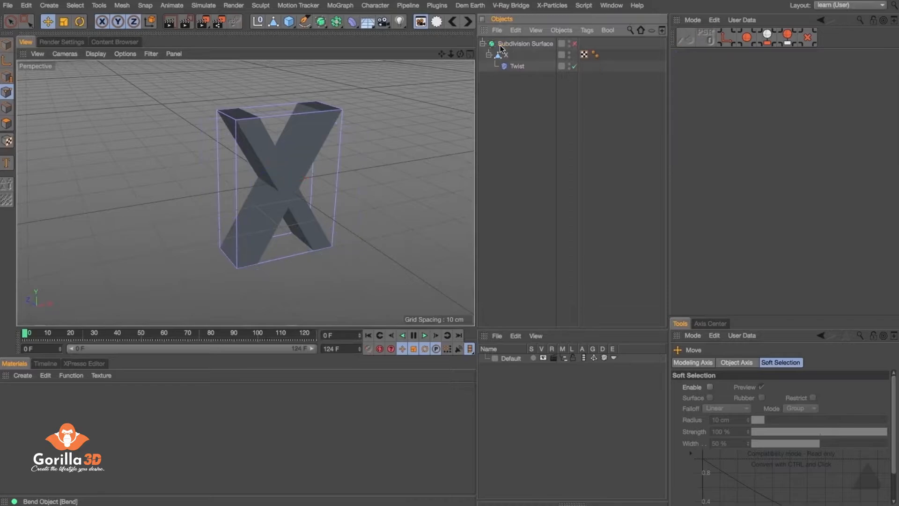
click(504, 55)
click(513, 65)
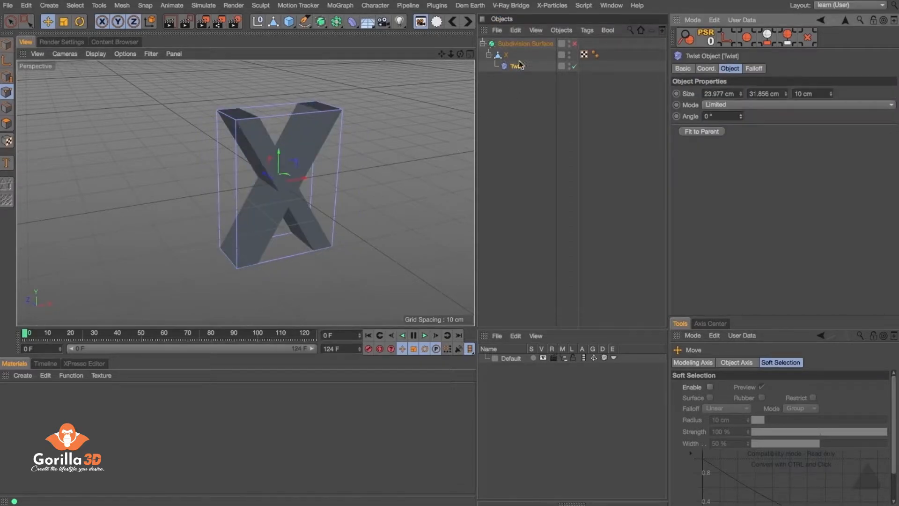
click(508, 54)
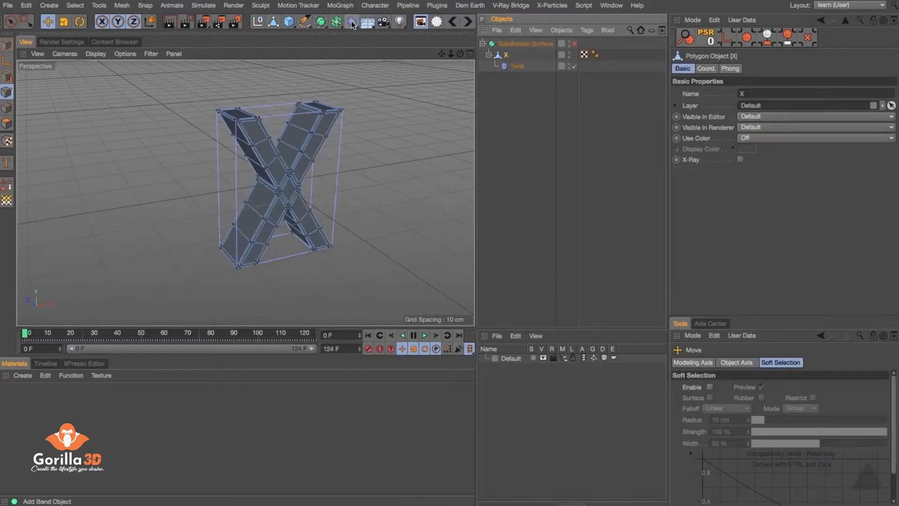
click(352, 23)
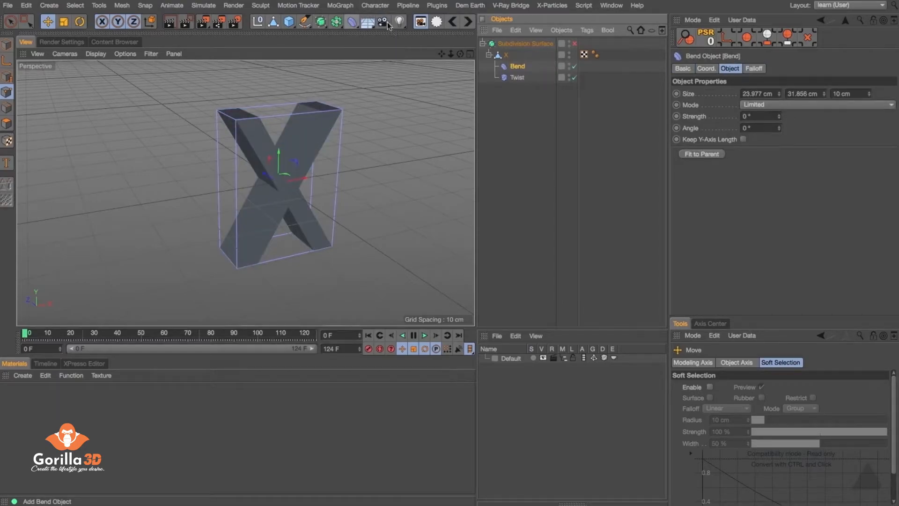
Try a Bend strength of 21° combined with a Twist angle, and undo both changes.
mouse_move(779, 116)
mouse_down()
mouse_move(779, 95)
mouse_move(779, 143)
mouse_move(779, 110)
mouse_move(780, 120)
mouse_up()
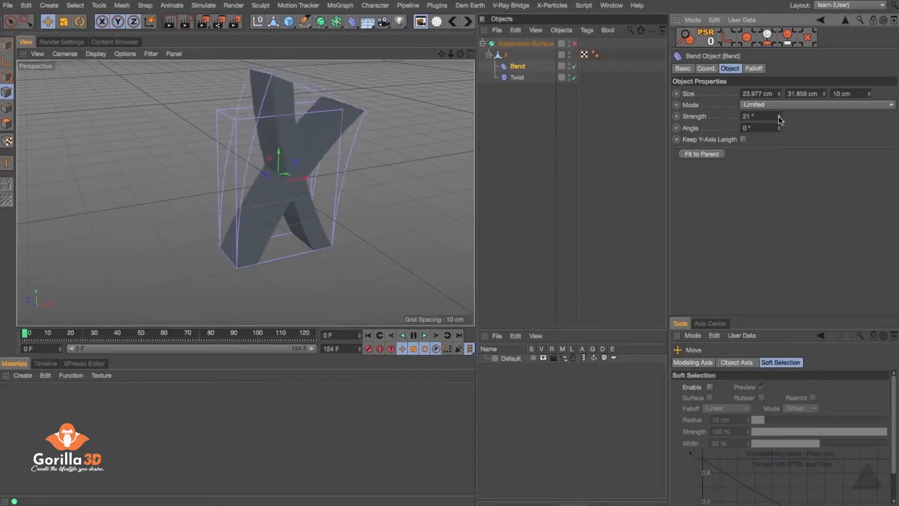
click(529, 78)
drag(740, 116, 779, 116)
click(517, 66)
key(ctrl+z)
key(ctrl+z)
key(ctrl+z)
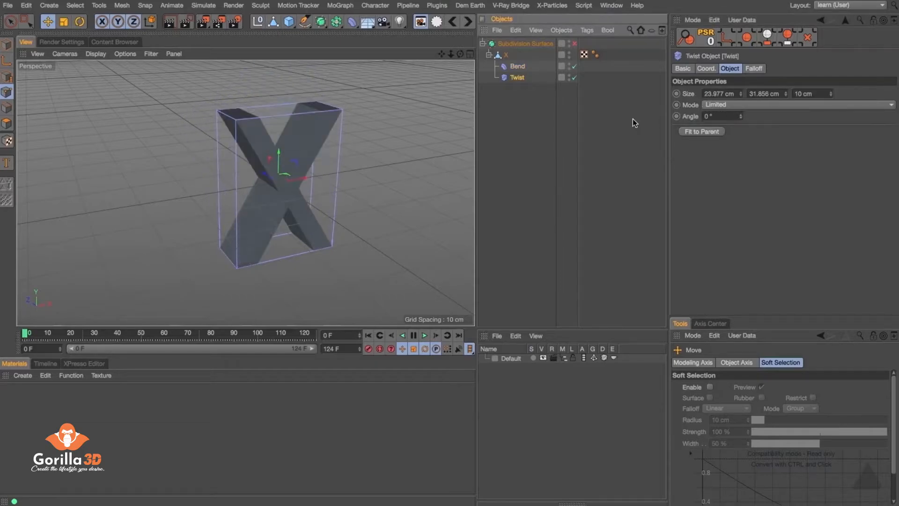
Try the Twist above the Bend with a 29° Bend strength and some twist, undo the values and restore the deformer order.
drag(517, 78, 513, 65)
click(518, 78)
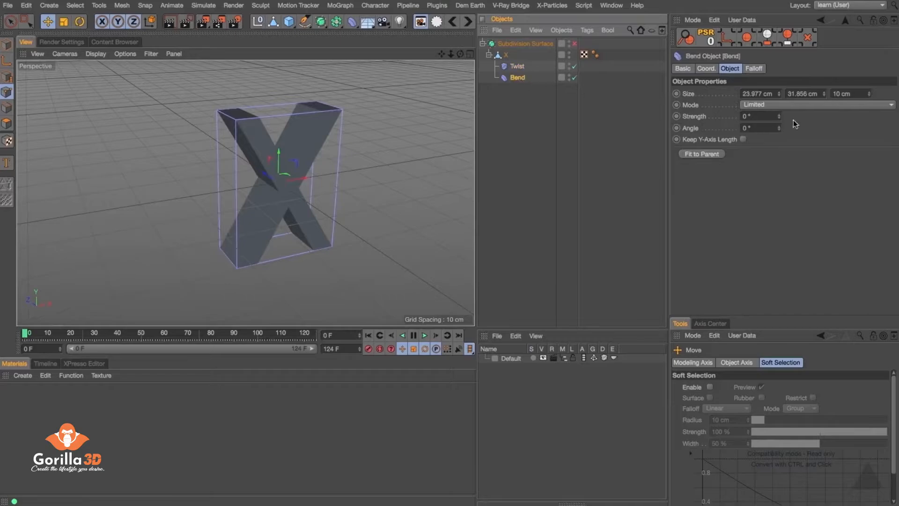
drag(779, 117, 779, 79)
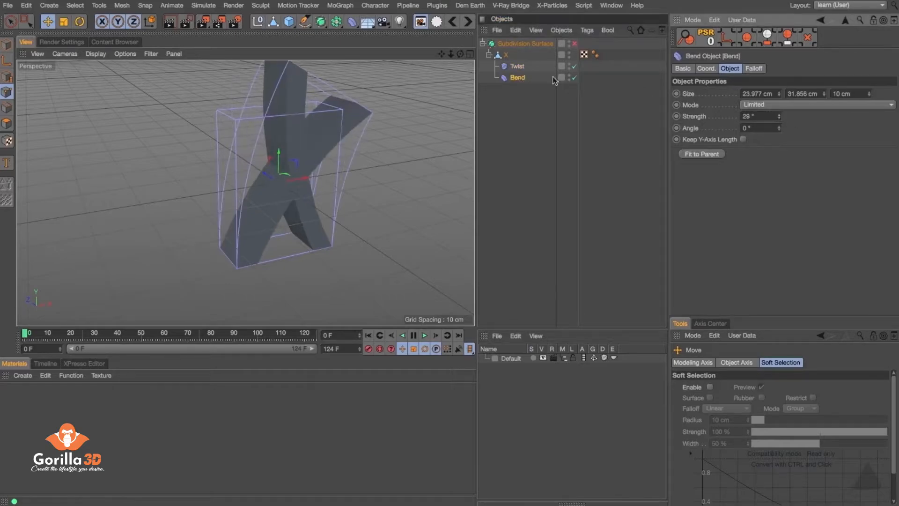
click(520, 67)
drag(740, 116, 740, 89)
key(super+z)
key(super+z)
key(super+z)
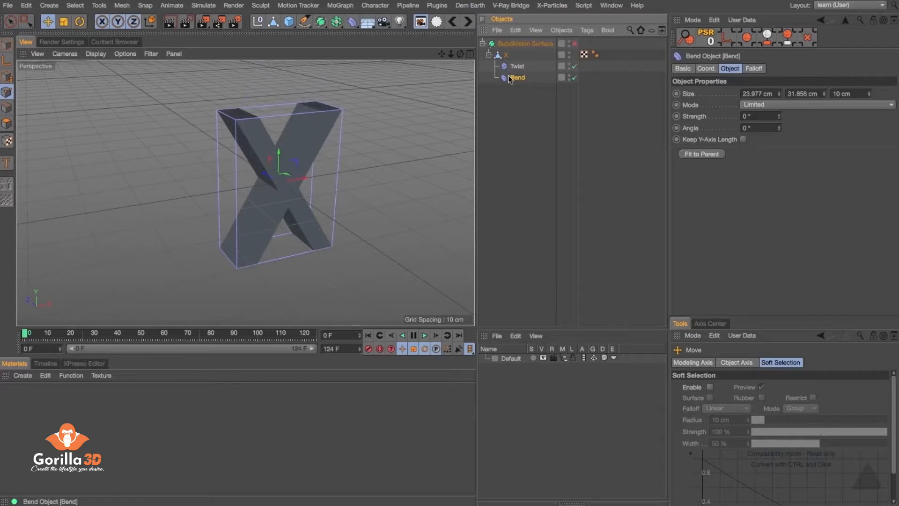
drag(511, 78, 509, 60)
With the Bend strength set to 43°, rotate the Bend deformer -90° about its vertical axis and fit it to its parent.
drag(778, 116, 779, 101)
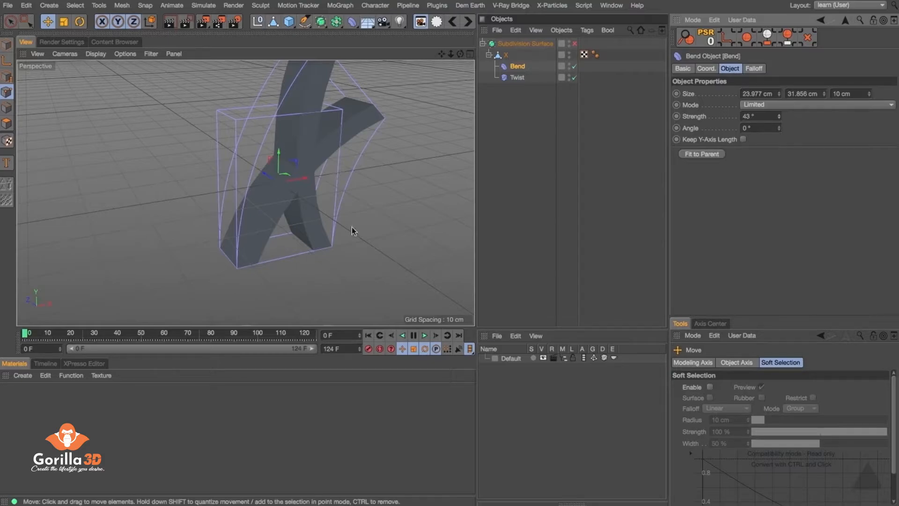
key(r)
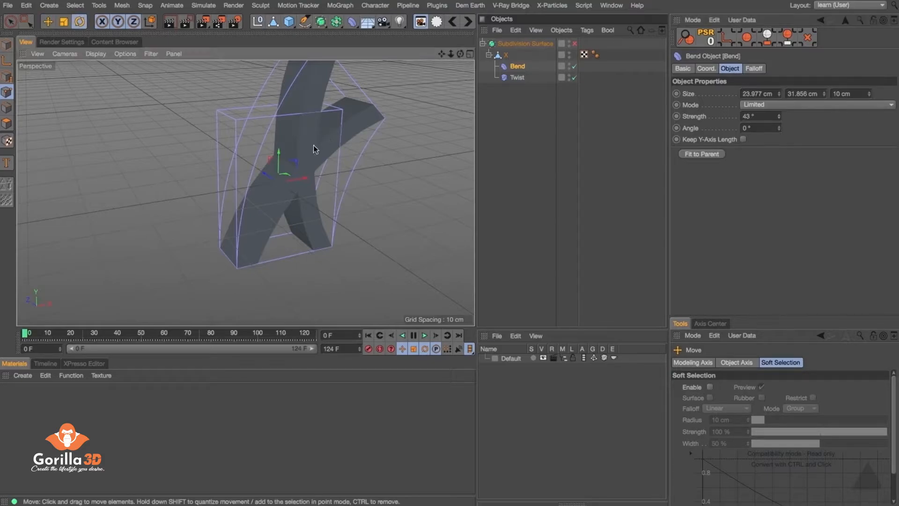
drag(282, 189, 249, 184)
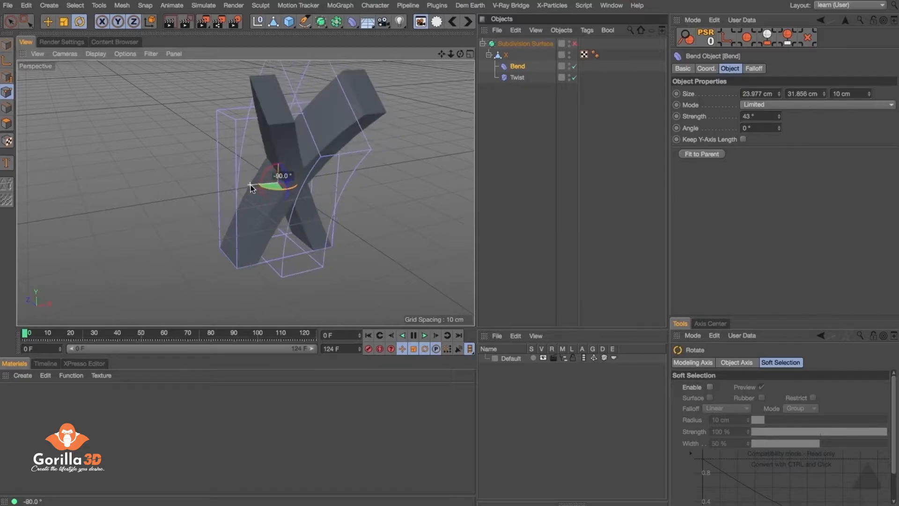
alt+drag(303, 187, 272, 158)
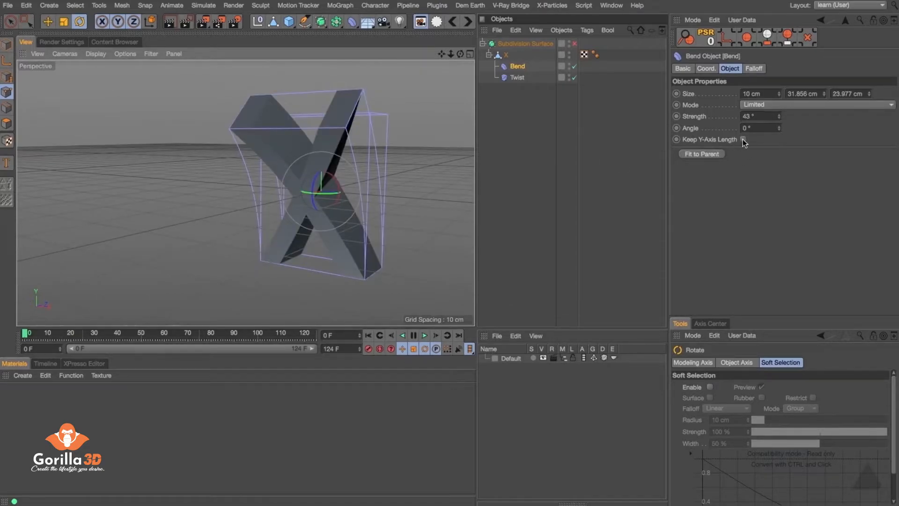
Enable Keep Y-Axis Length on the Bend deformer and set its strength to -103°.
click(742, 139)
alt+drag(402, 146, 446, 159)
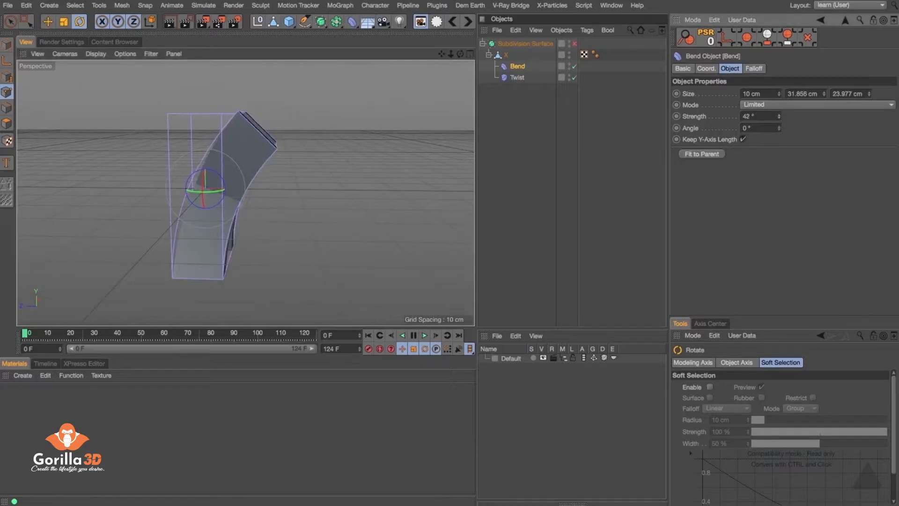
drag(779, 116, 696, 115)
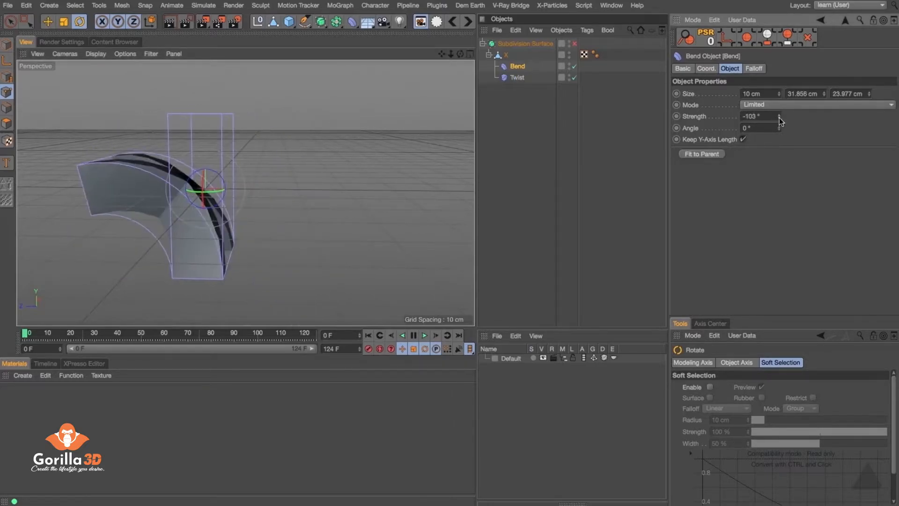
Turn on the Subdivision Surface and reset the Bend strength to 0°.
click(574, 44)
alt+drag(135, 226, 346, 232)
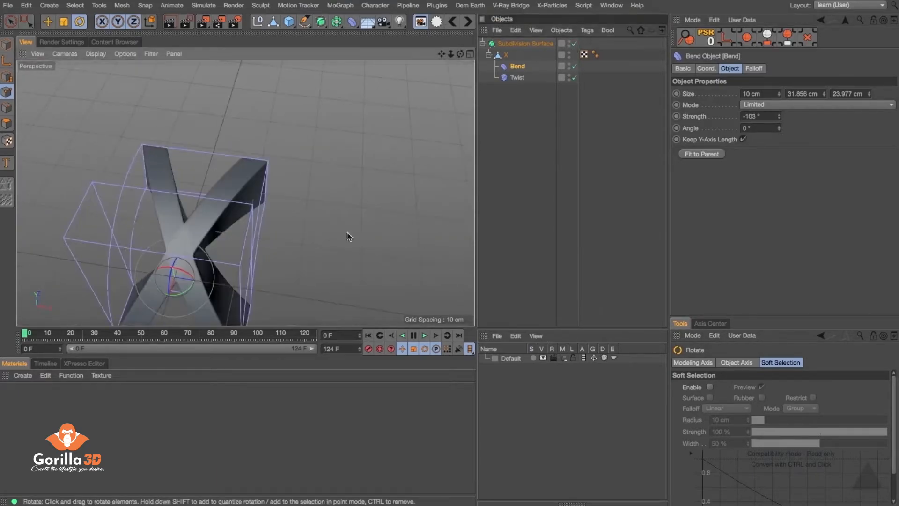
alt+drag(204, 245, 365, 133)
drag(779, 117, 778, 91)
click(515, 79)
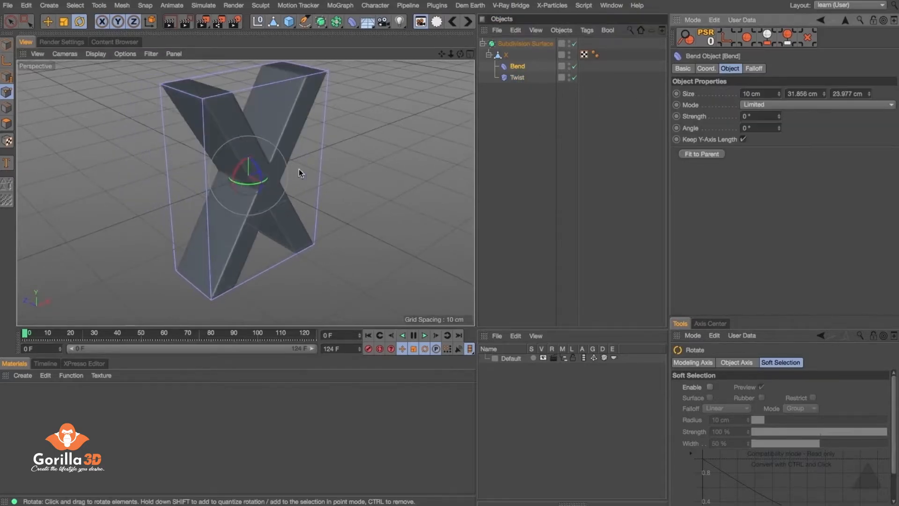
alt+drag(299, 169, 293, 127)
alt+drag(266, 161, 263, 136)
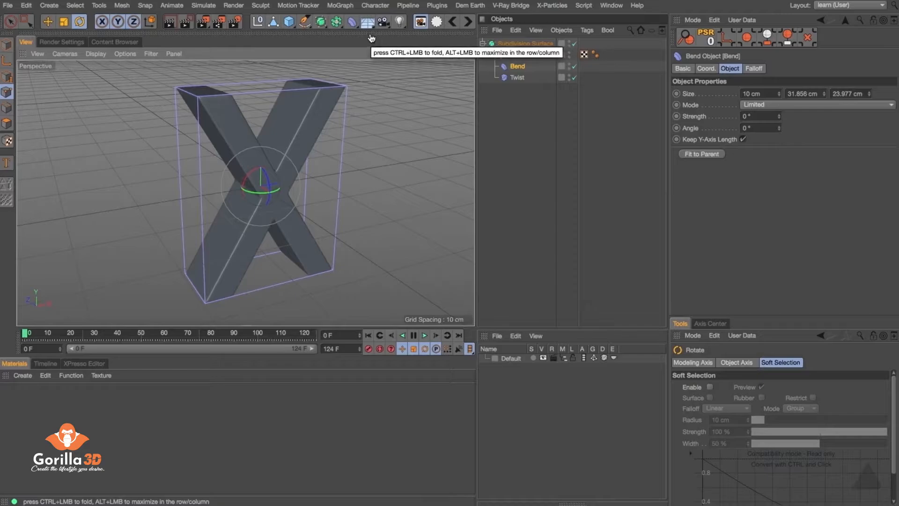
Set the Twist deformer's falloff shape to Linear.
click(518, 78)
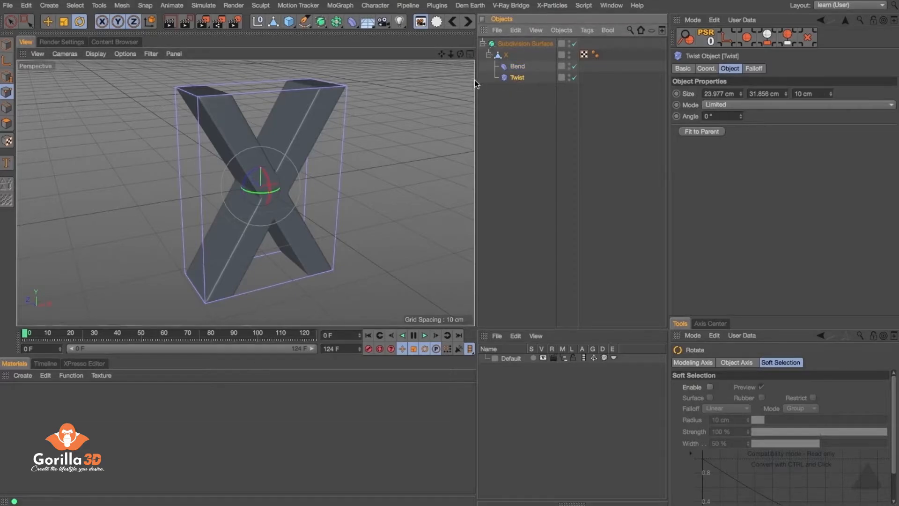
click(759, 70)
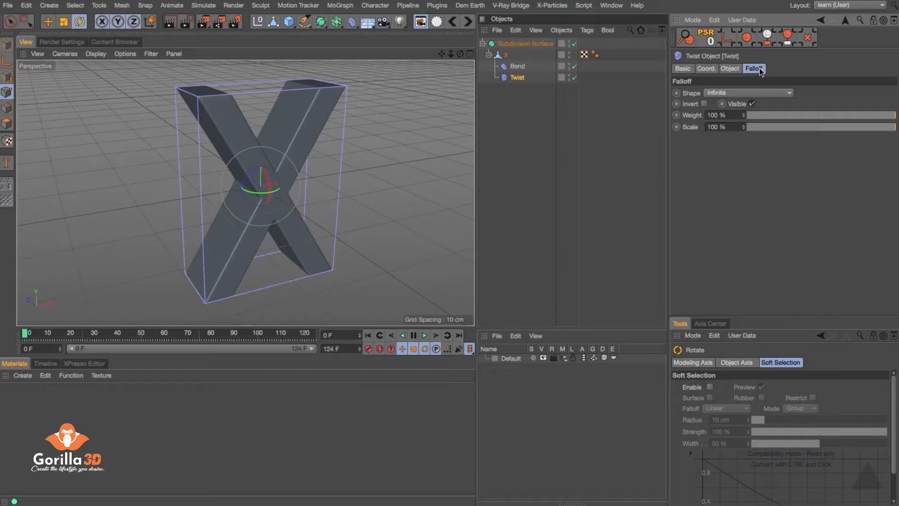
click(727, 91)
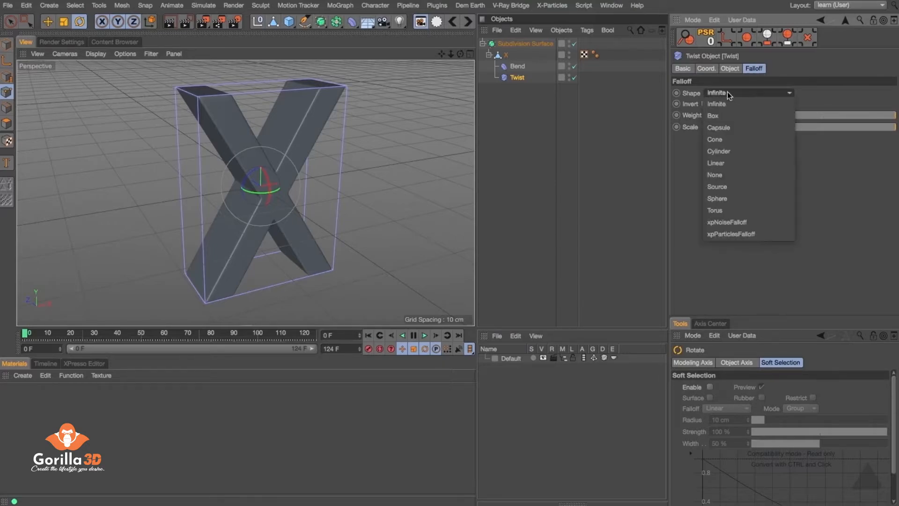
click(734, 162)
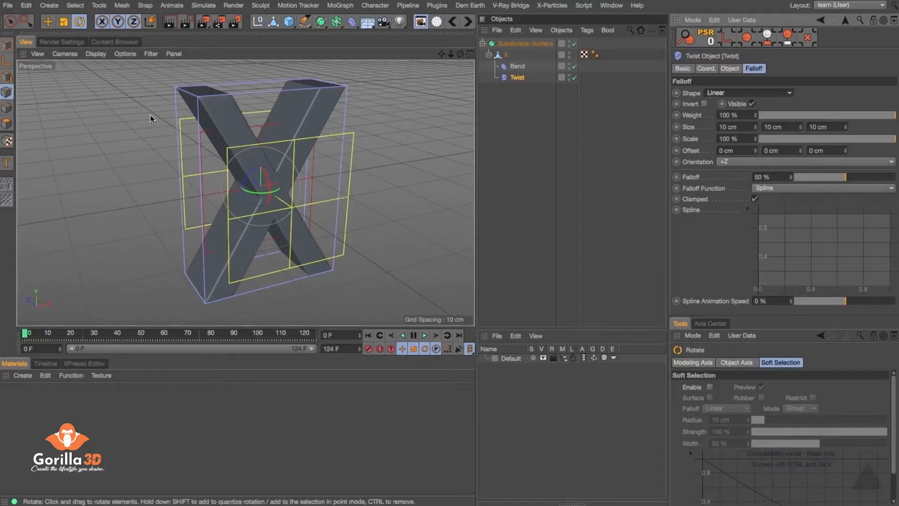
Set the Twist's linear falloff amount to 100%.
alt+drag(226, 181, 281, 192)
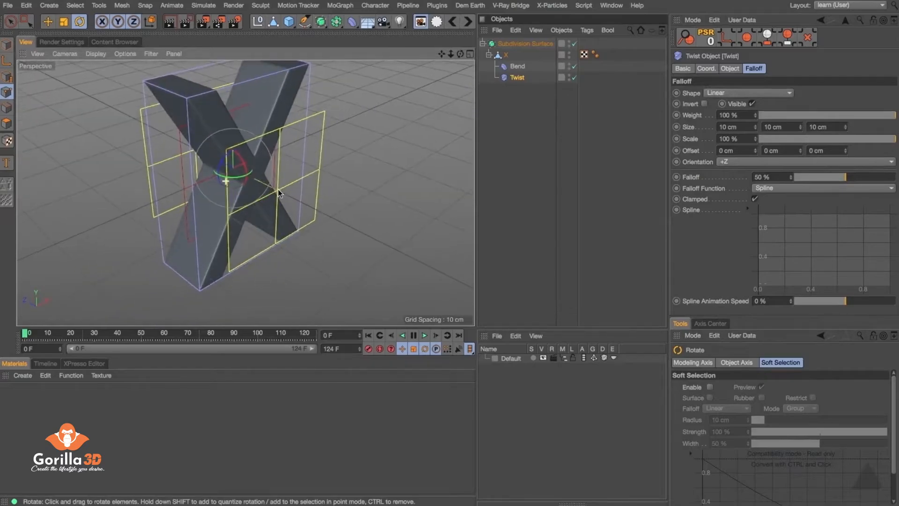
click(693, 179)
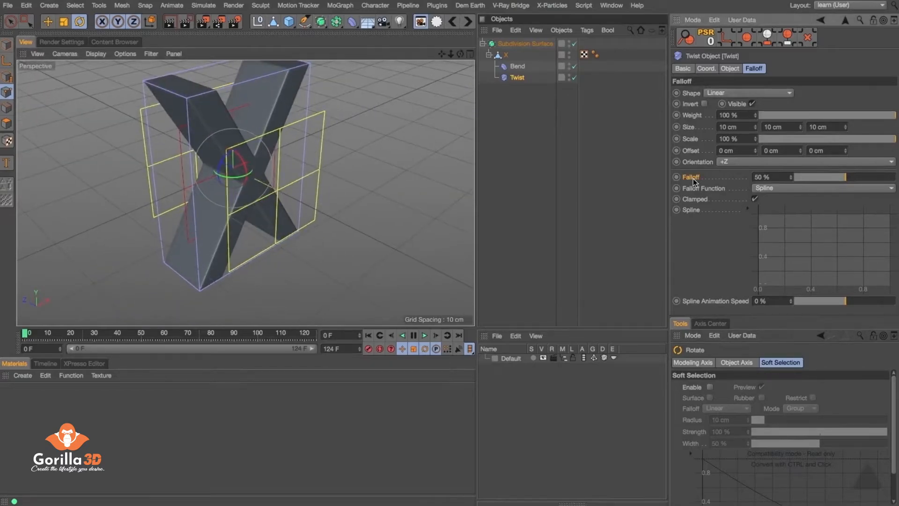
alt+drag(225, 154, 280, 145)
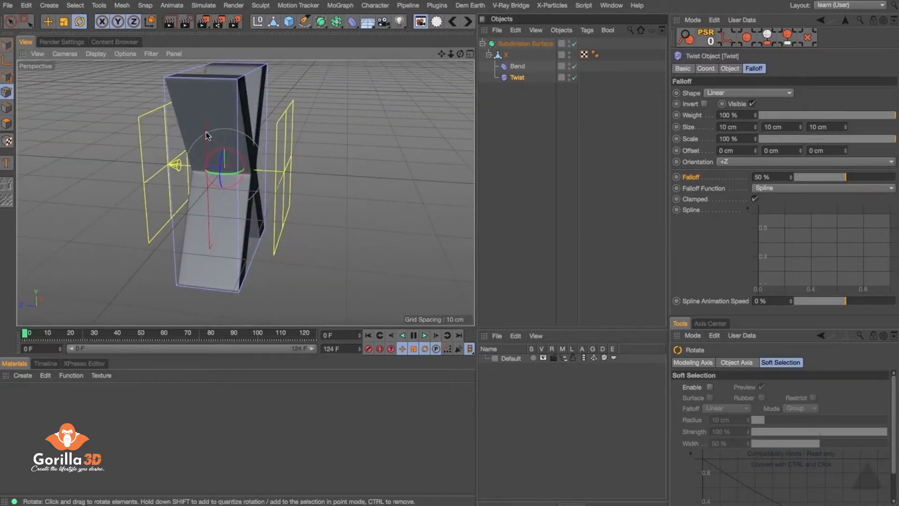
drag(846, 178, 895, 178)
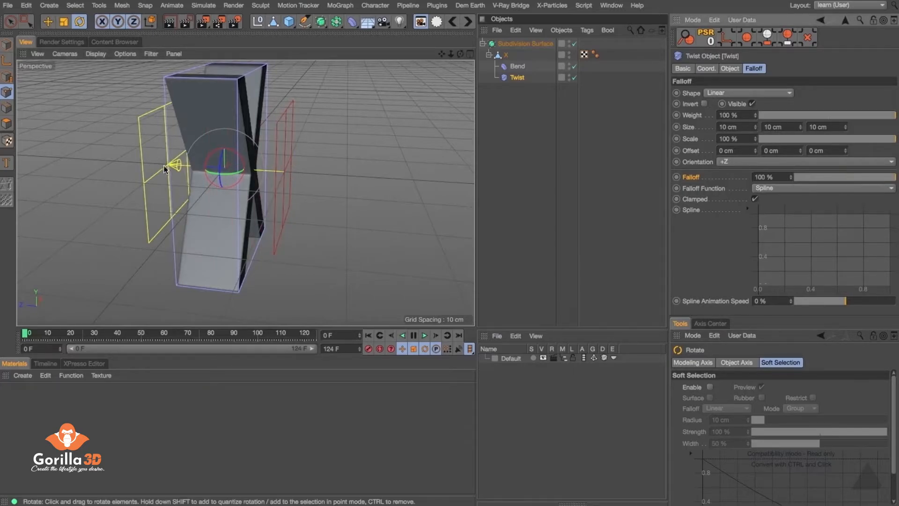
Set the orientation of the Twist's linear falloff to -Y.
alt+drag(162, 165, 261, 164)
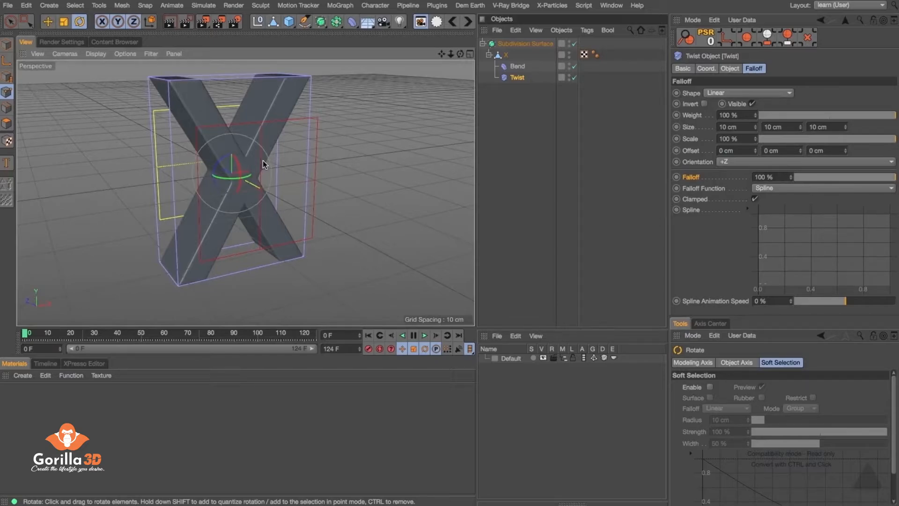
click(694, 161)
click(732, 162)
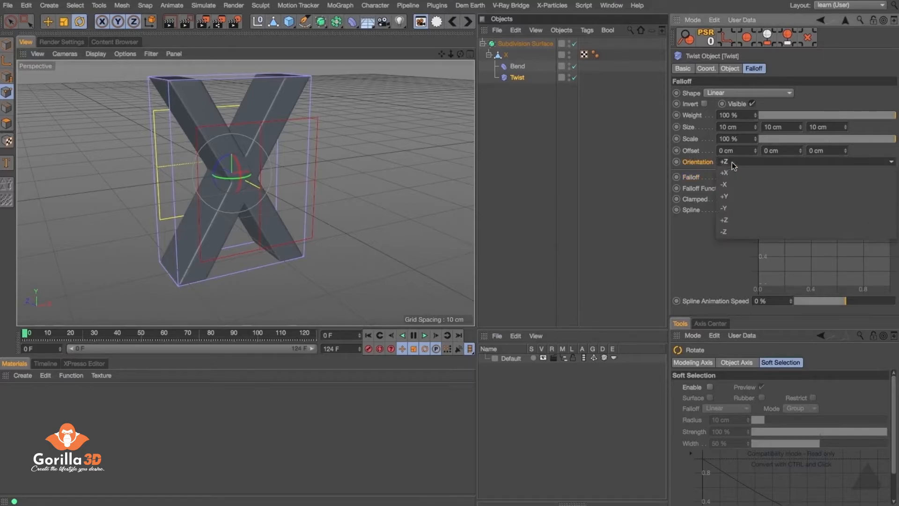
click(738, 207)
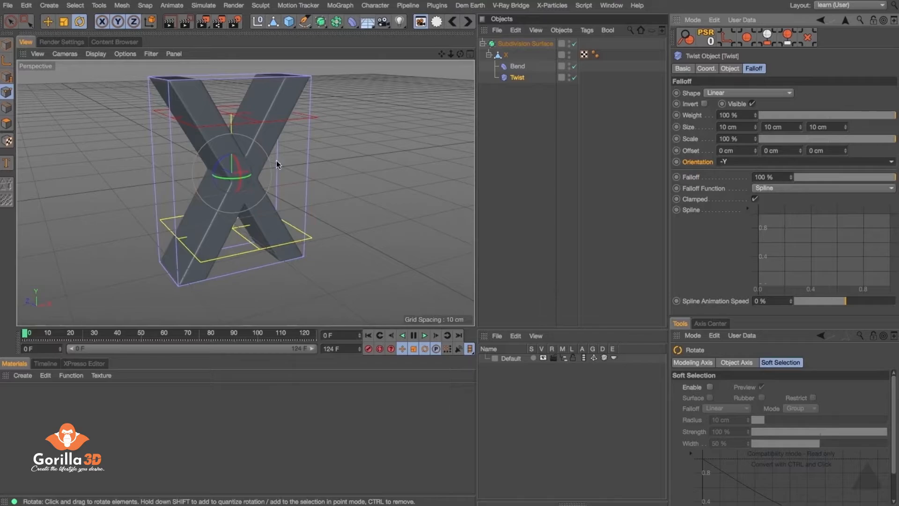
Keep the Twist falloff's Y size at 10 cm and set its Y offset to -3 cm.
alt+drag(276, 160, 246, 165)
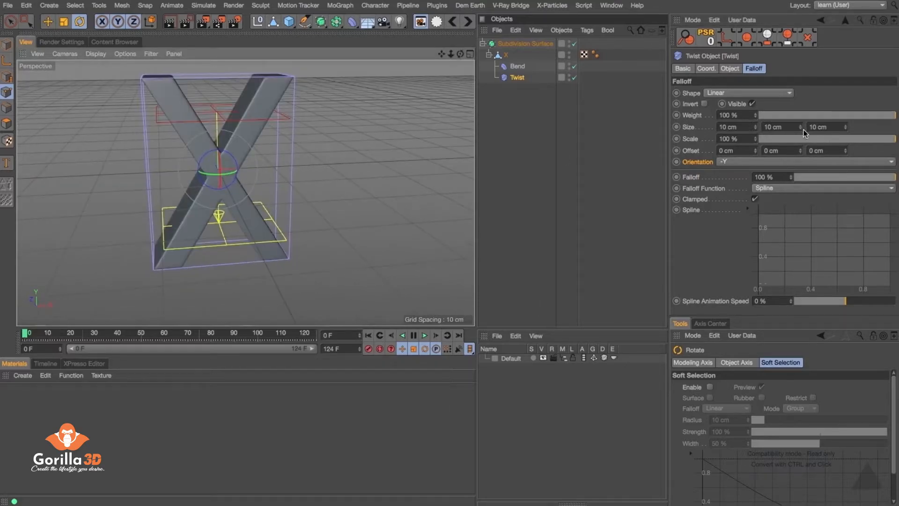
drag(801, 127, 800, 134)
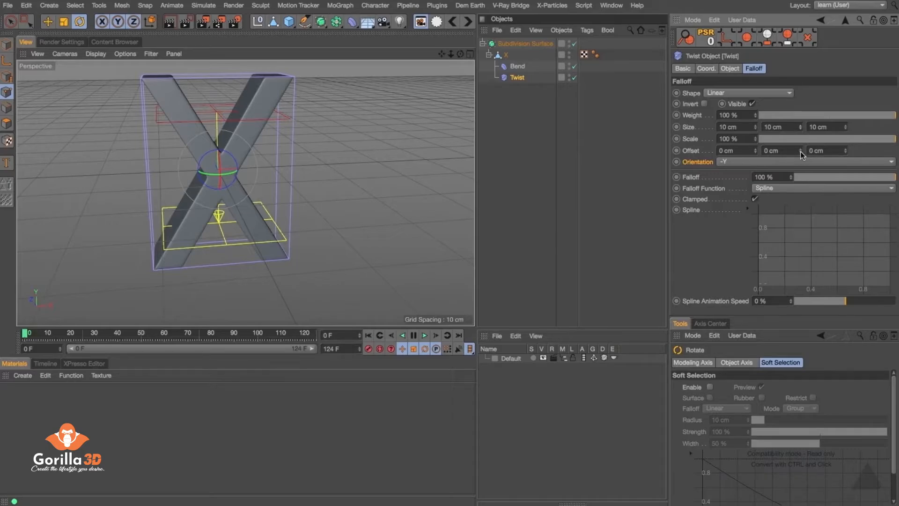
drag(799, 151, 798, 150)
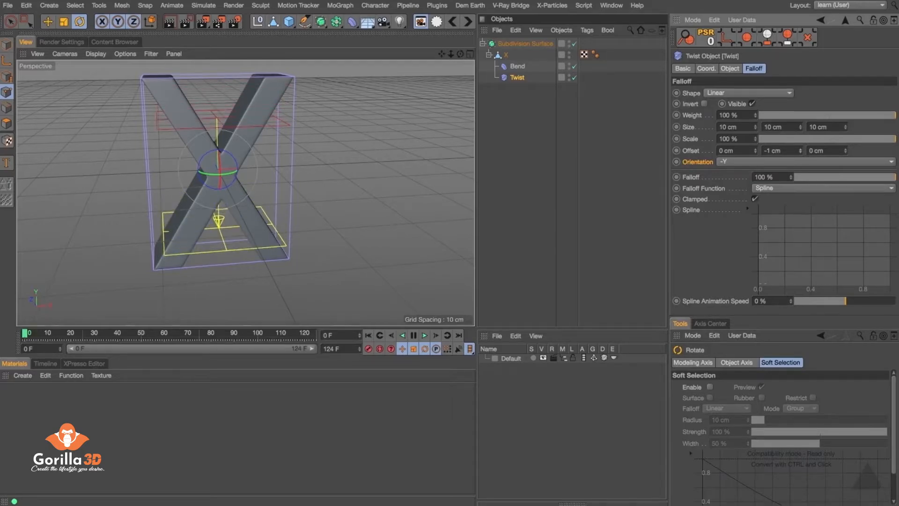
click(801, 152)
click(800, 152)
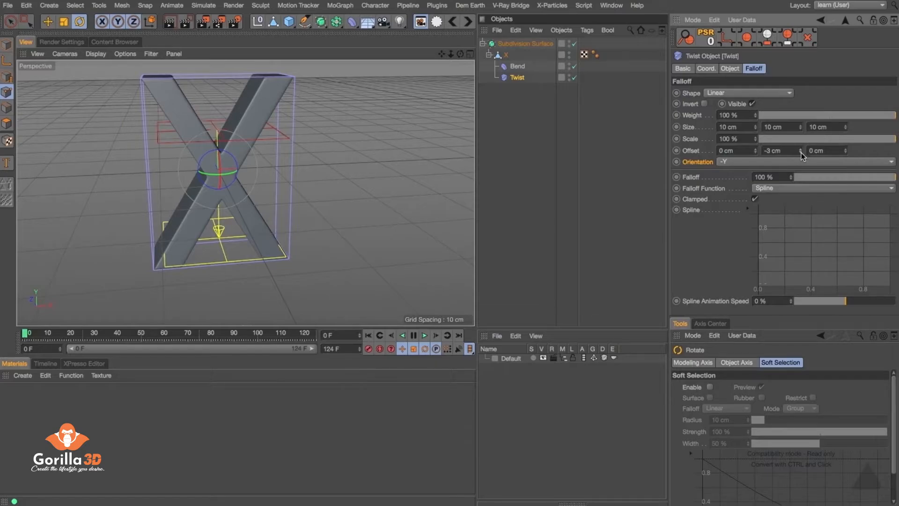
alt+drag(338, 171, 143, 175)
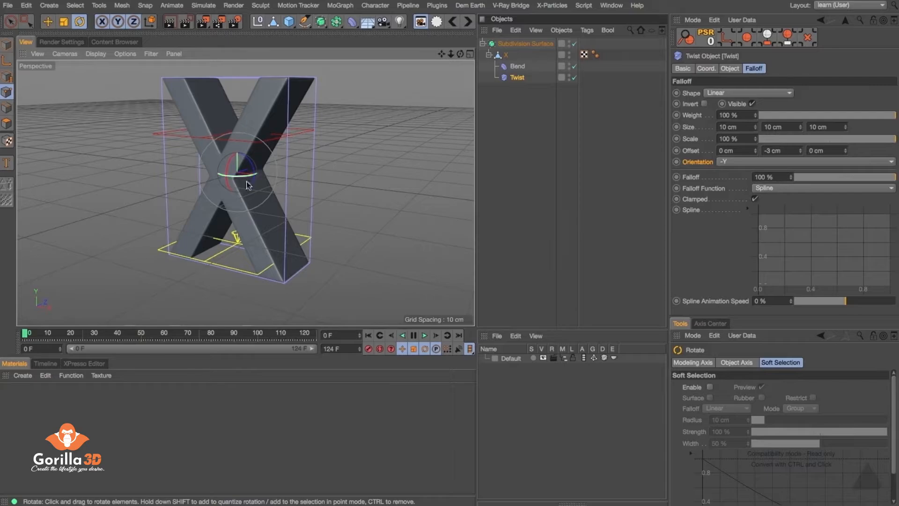
Try a Twist angle of about -49° with the -Y falloff, and undo it.
click(737, 69)
mouse_move(740, 118)
mouse_down()
mouse_move(740, 106)
mouse_move(740, 140)
mouse_move(740, 103)
mouse_move(741, 125)
mouse_up()
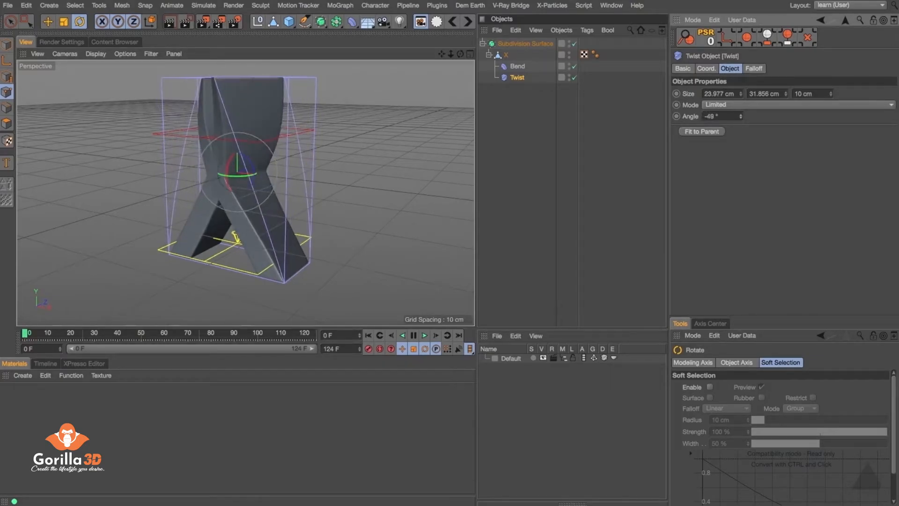
key(super+z)
click(518, 77)
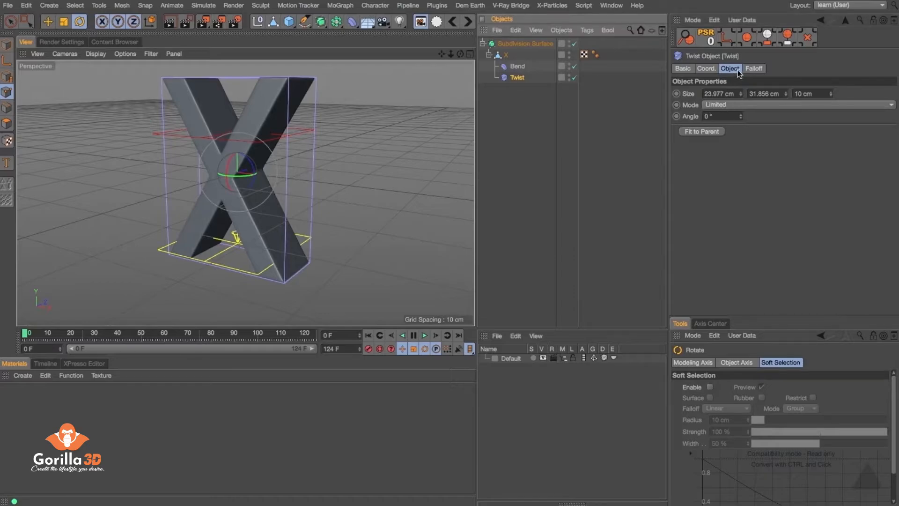
Set the Twist falloff's orientation to +Y, and test the Twist angle before resetting it to 0°.
click(752, 69)
click(738, 164)
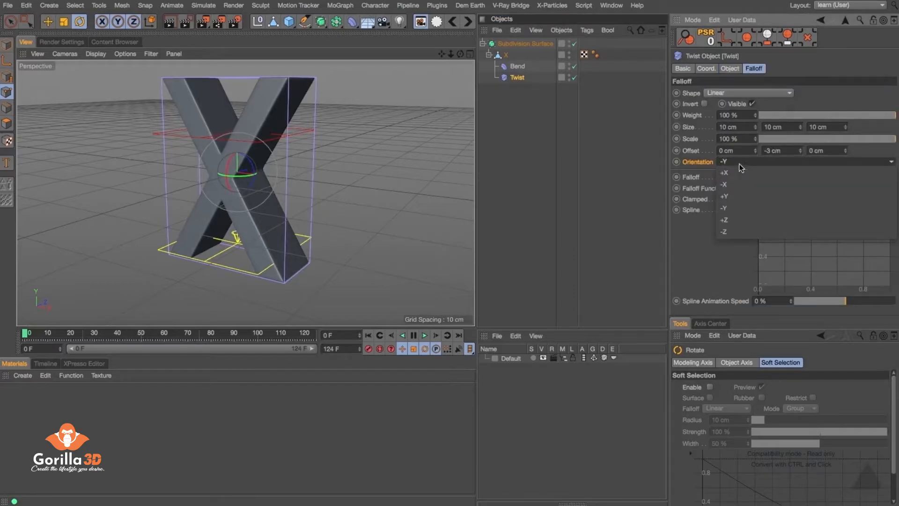
click(735, 195)
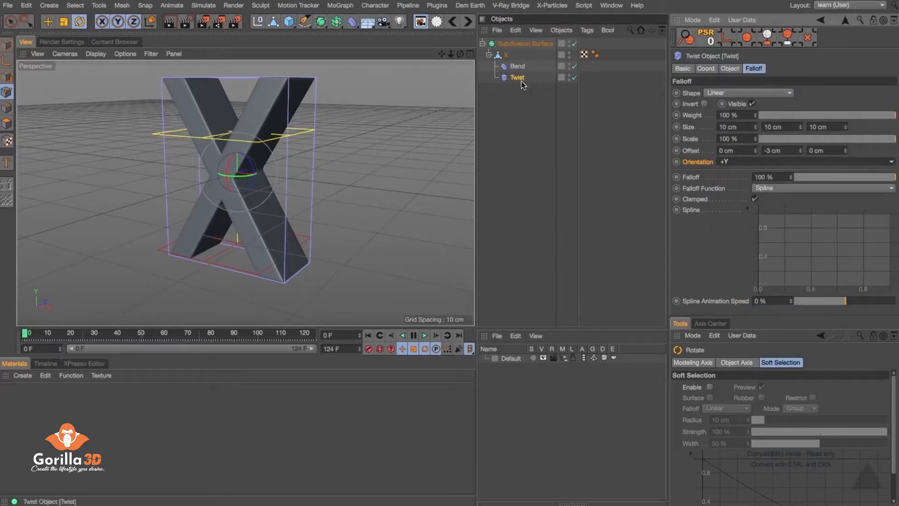
click(740, 70)
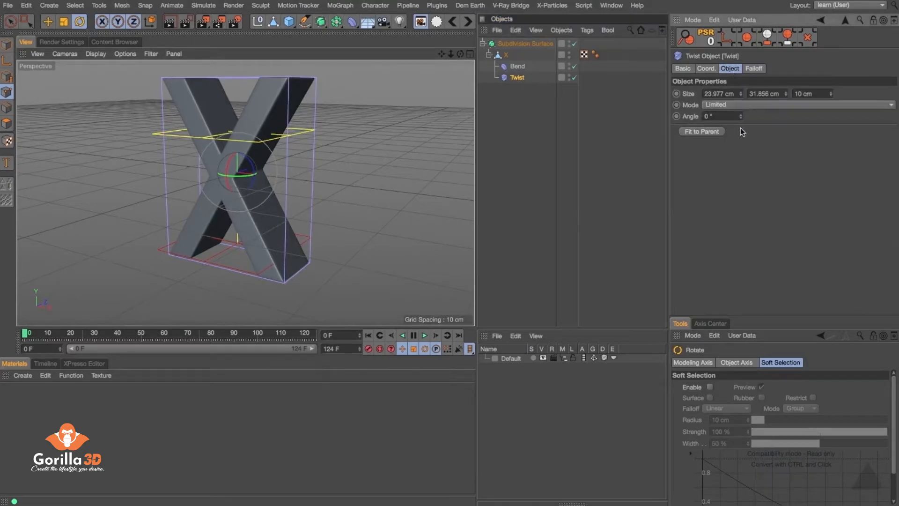
drag(742, 116, 718, 119)
right_click(741, 117)
Return the orientation of the Twist's linear falloff to -Y.
click(753, 68)
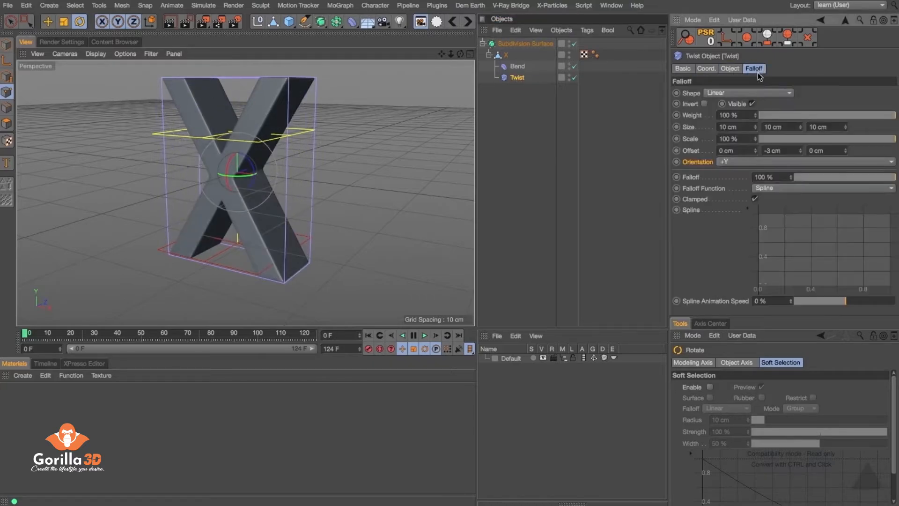
click(722, 92)
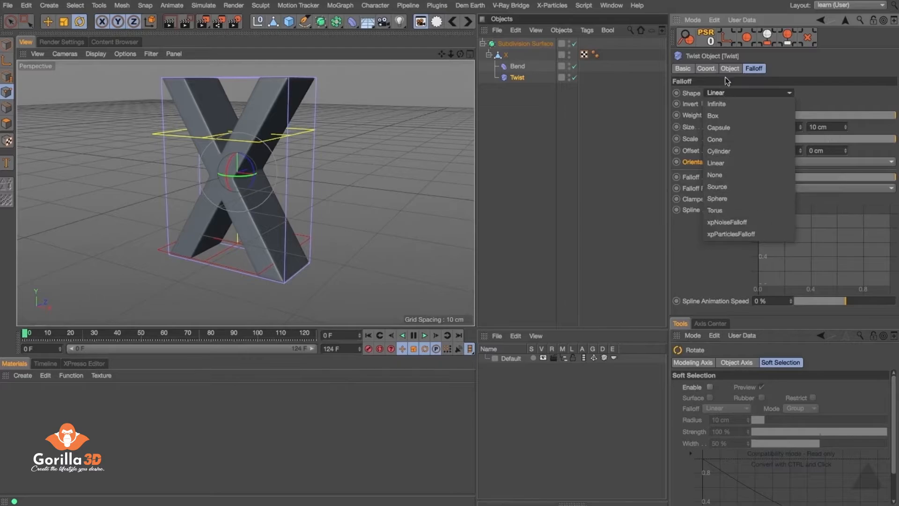
click(732, 41)
click(759, 162)
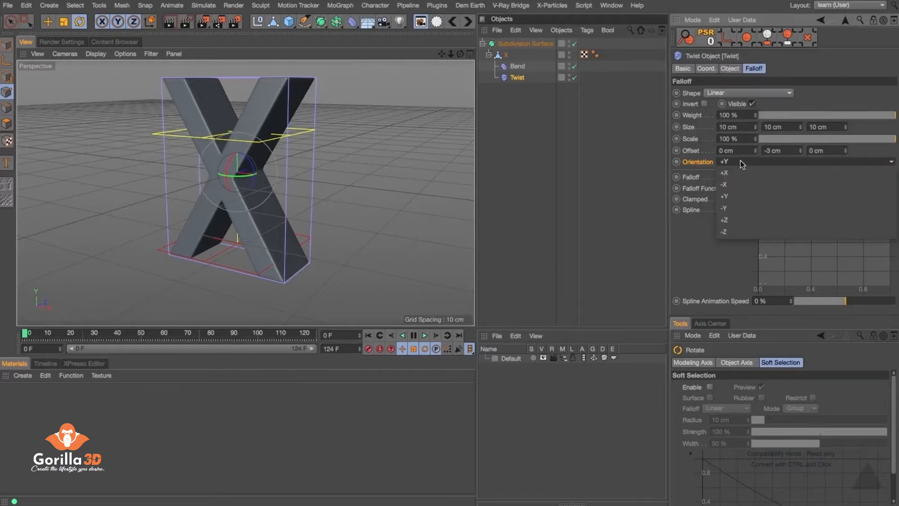
click(739, 206)
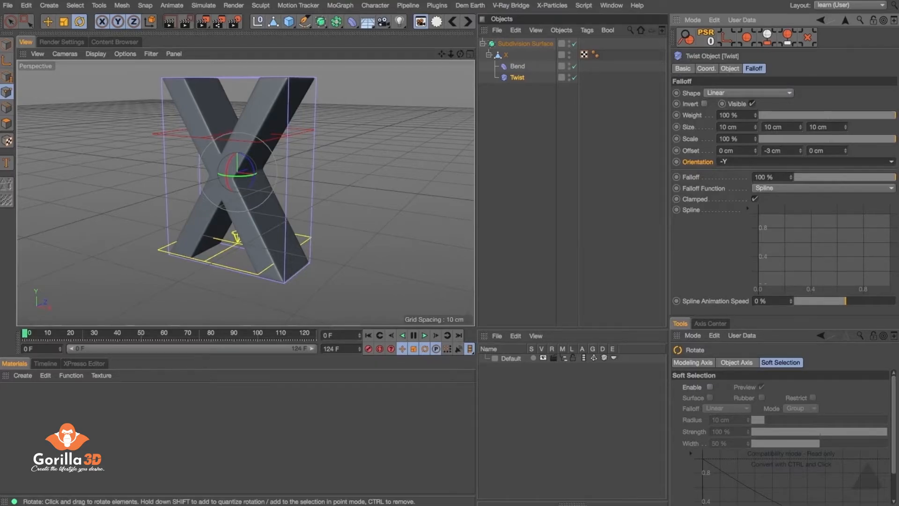
Add a second Bend deformer to the X object, above the existing Bend and Twist.
alt+drag(239, 226, 349, 228)
alt+drag(280, 148, 234, 181)
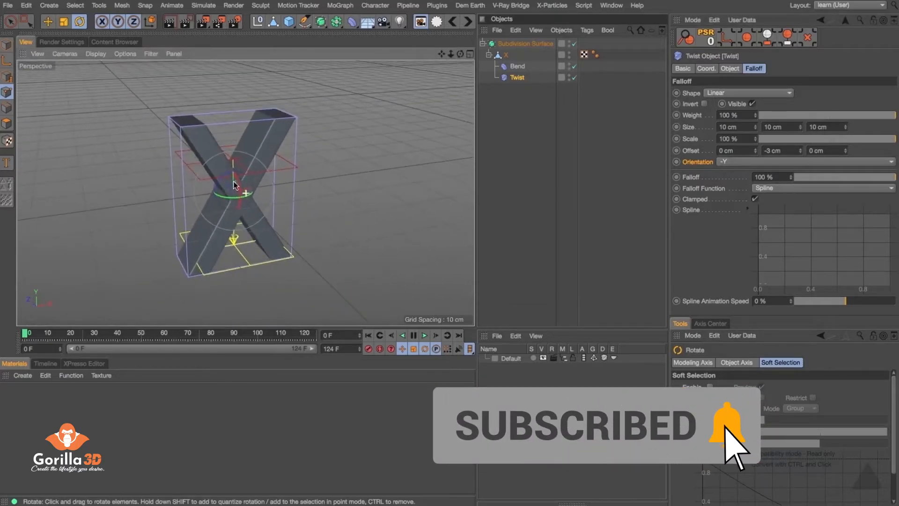
click(505, 55)
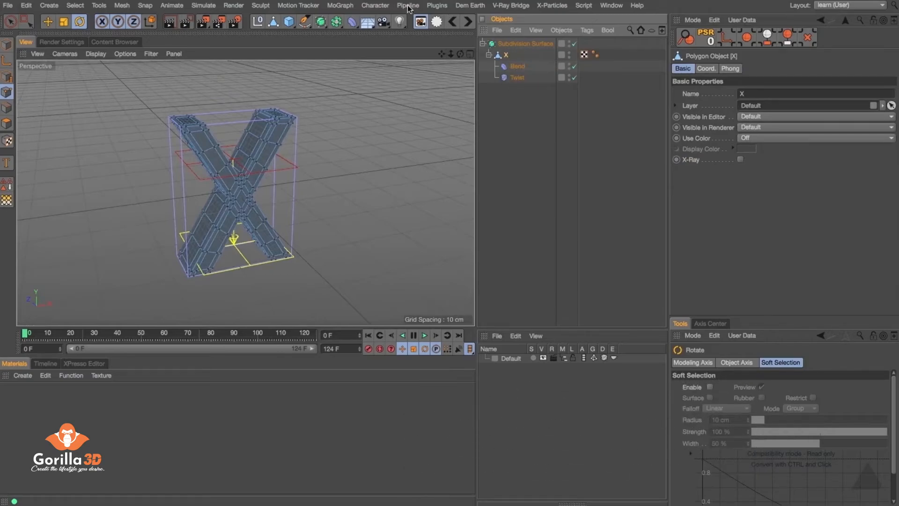
click(352, 22)
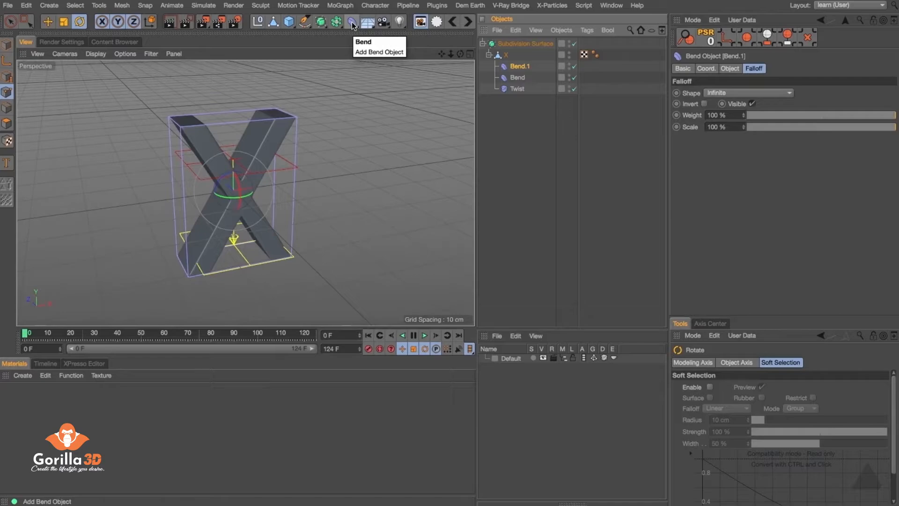
Set the second Bend's strength to 25° and disable the deformer.
click(729, 68)
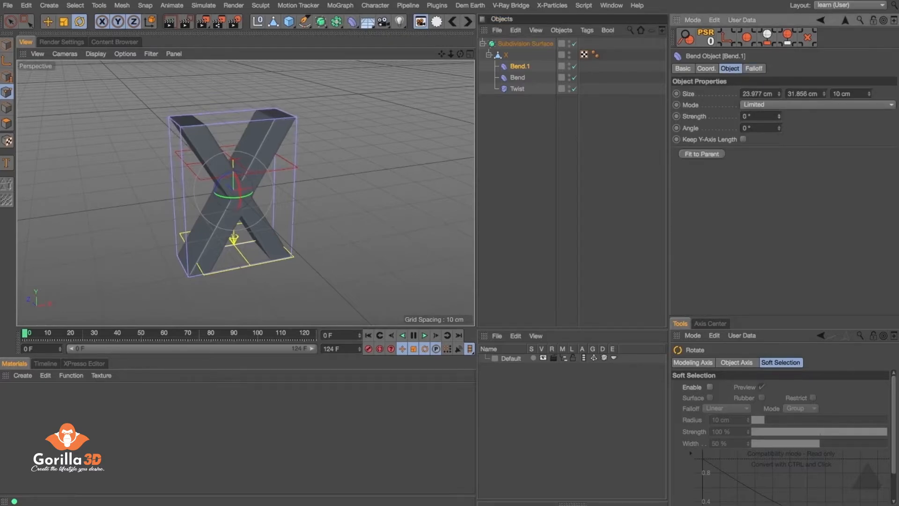
drag(778, 116, 774, 118)
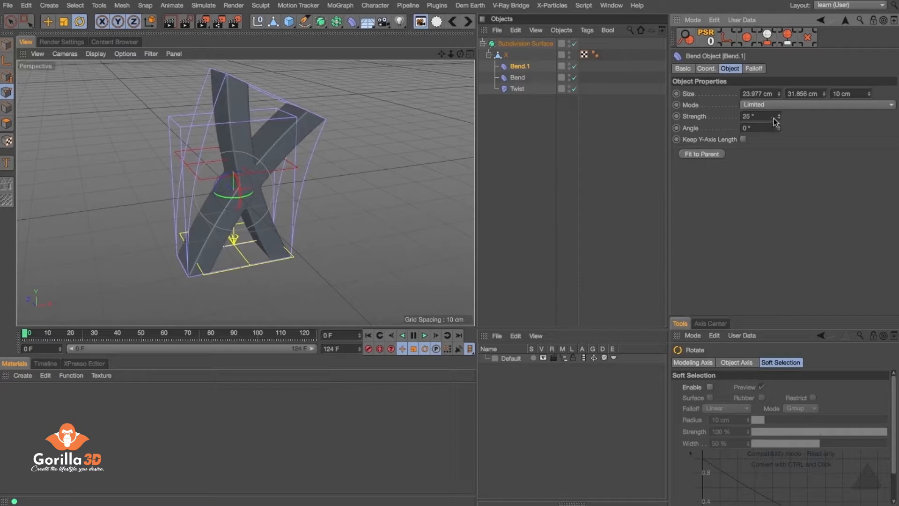
click(575, 66)
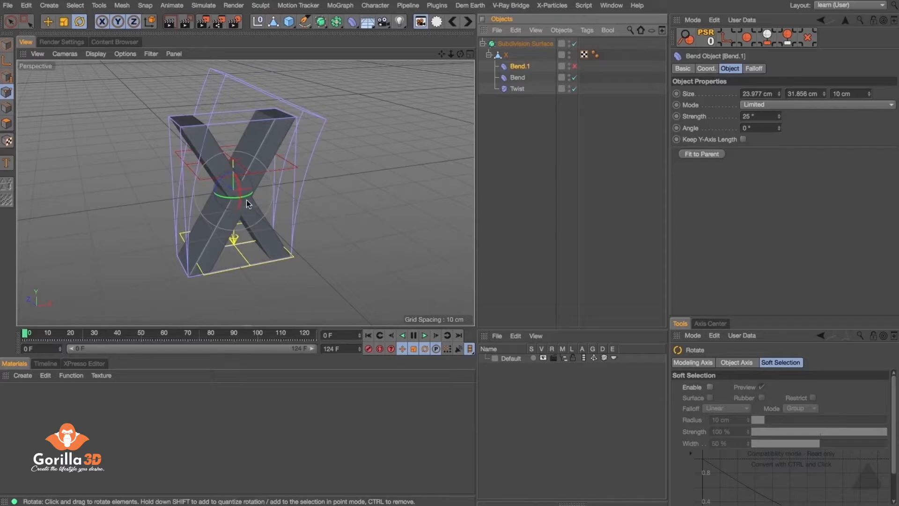
Rotate the second Bend a quarter turn about its vertical axis and tilt it to align with the X's upper-right arm.
drag(248, 195, 208, 199)
key(F3)
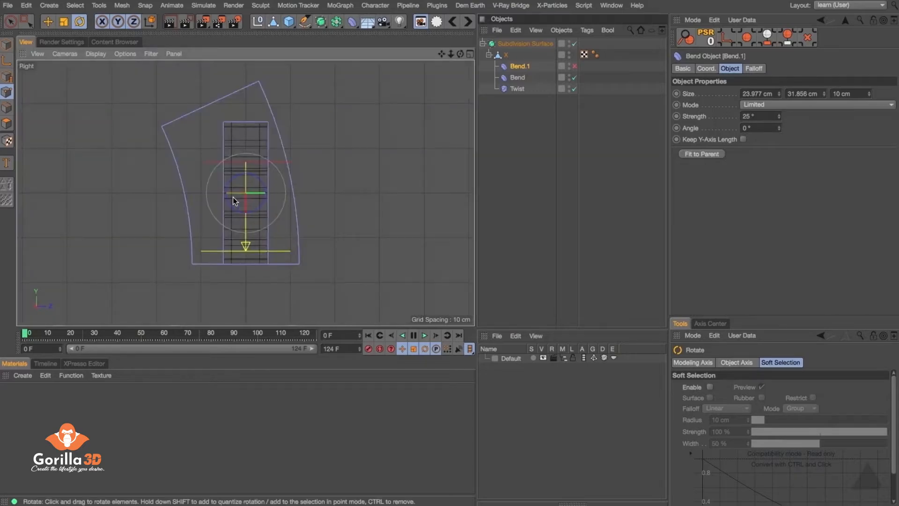
key(F4)
drag(358, 130, 374, 193)
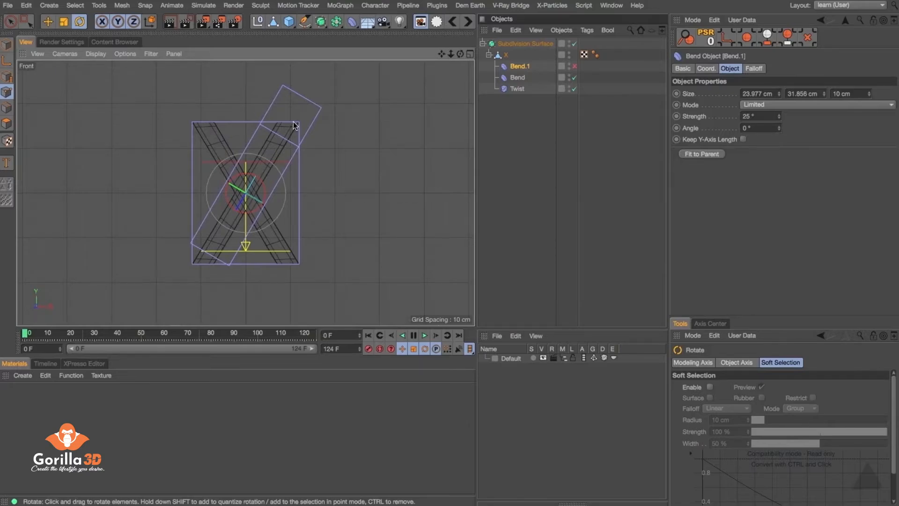
Move the second Bend up along the tilted arm of the X and enable the deformer.
key(e)
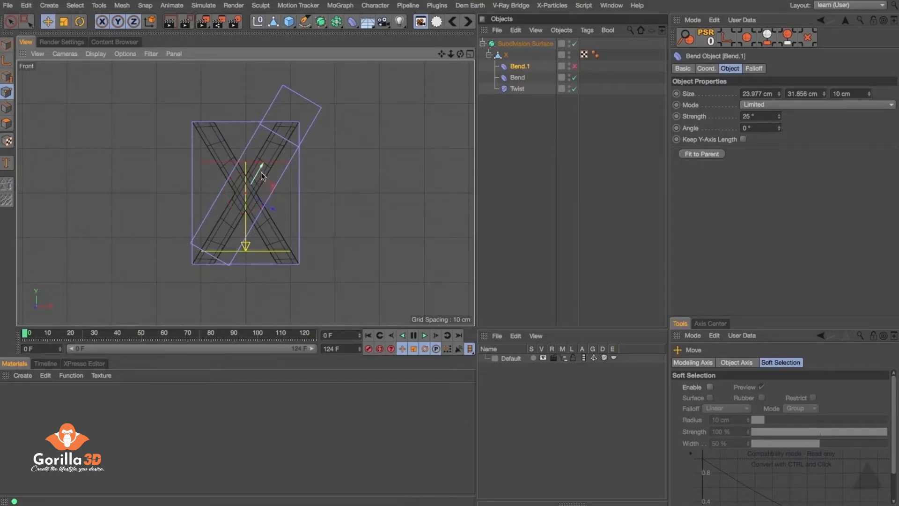
drag(259, 174, 280, 132)
key(F1)
click(574, 66)
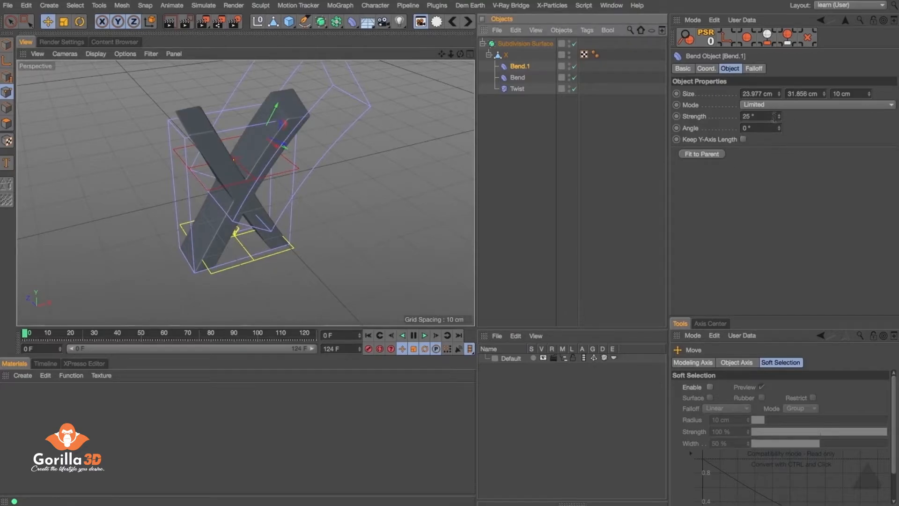
Set the second Bend's strength to 0°.
drag(779, 117, 779, 145)
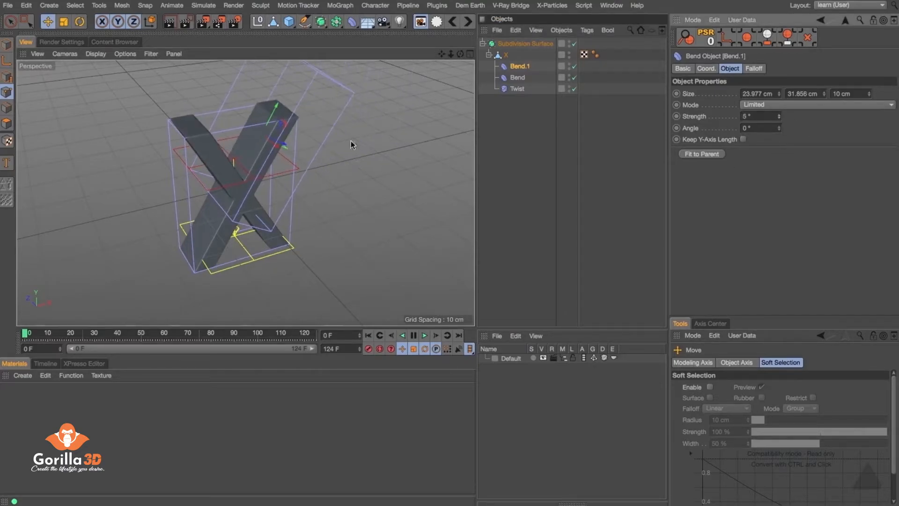
click(766, 117)
key(Return)
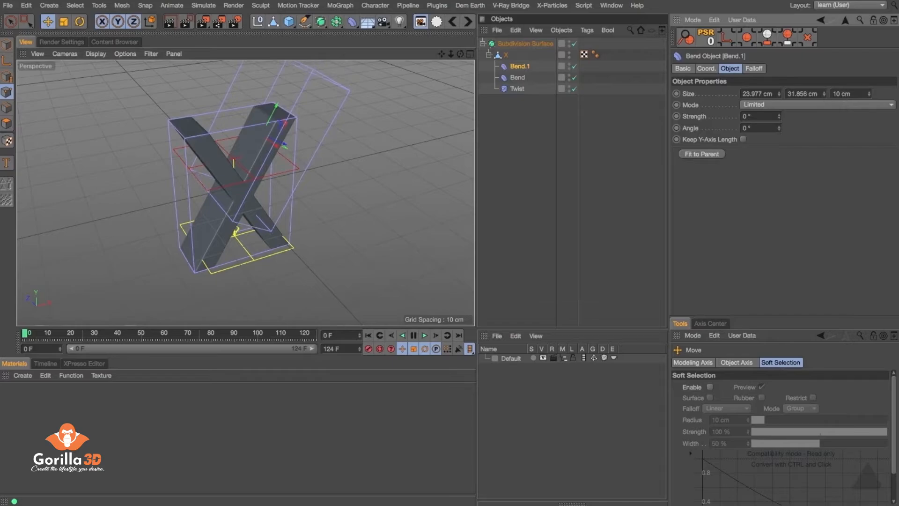
Shrink the second Bend's size to 11.977 × 14.856 × 5 cm around the X's upper-right arm.
drag(823, 94, 780, 107)
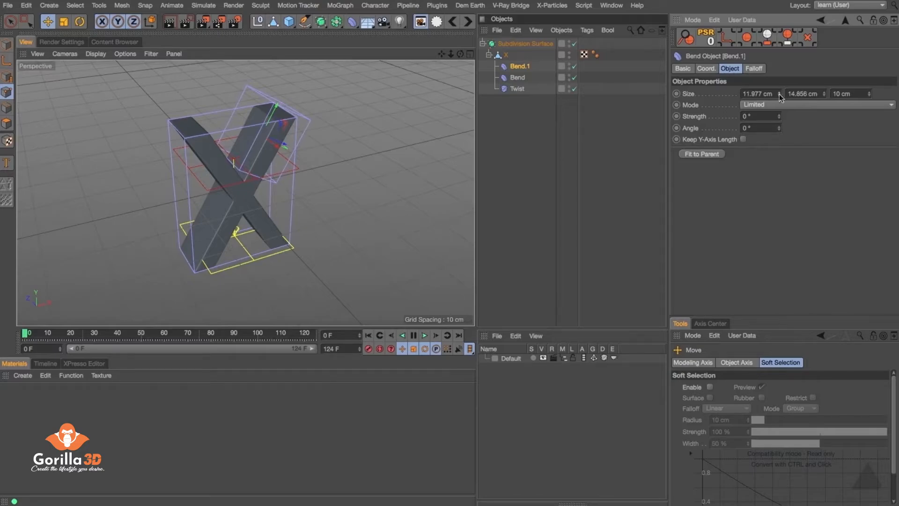
alt+drag(243, 134, 179, 99)
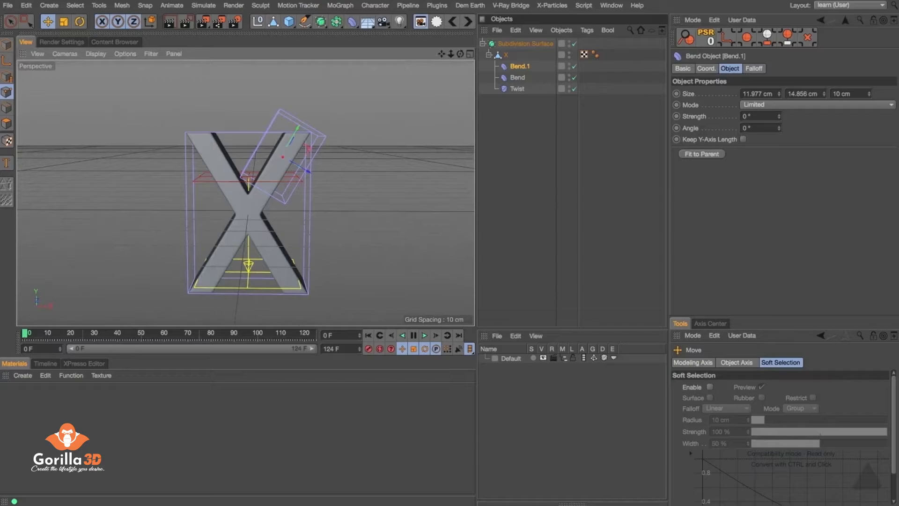
drag(869, 94, 869, 106)
alt+drag(200, 171, 265, 217)
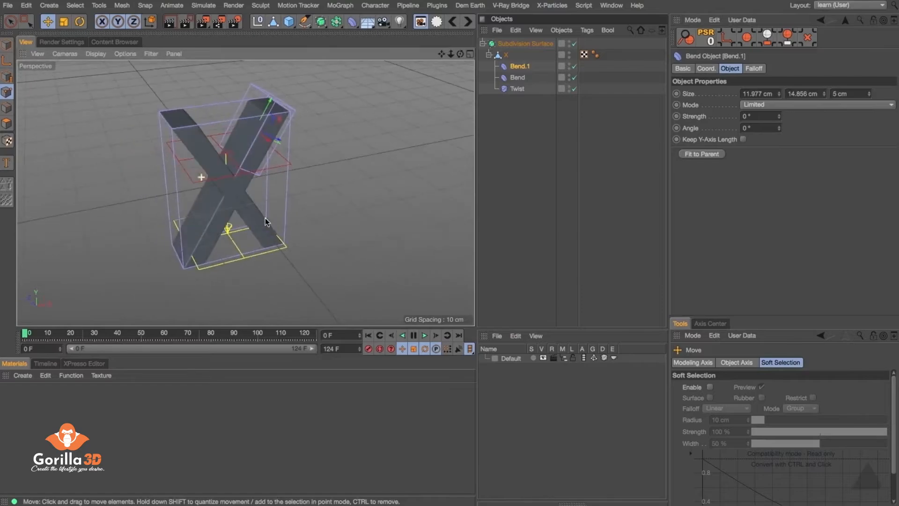
Test the second Bend's strength on the upper arm and reset it to 0°.
scroll(262, 150, up, 6)
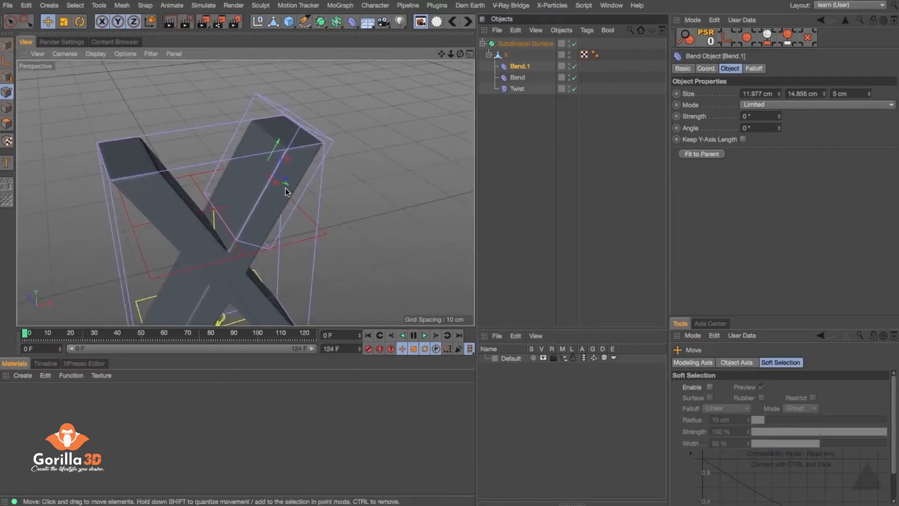
alt+drag(289, 183, 314, 159)
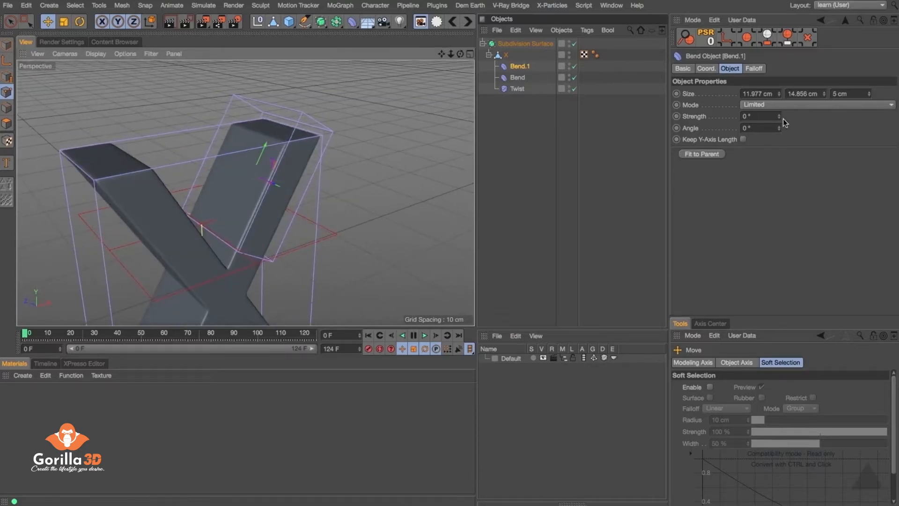
mouse_move(779, 116)
mouse_down()
mouse_move(763, 122)
mouse_move(795, 110)
mouse_up()
right_click(780, 117)
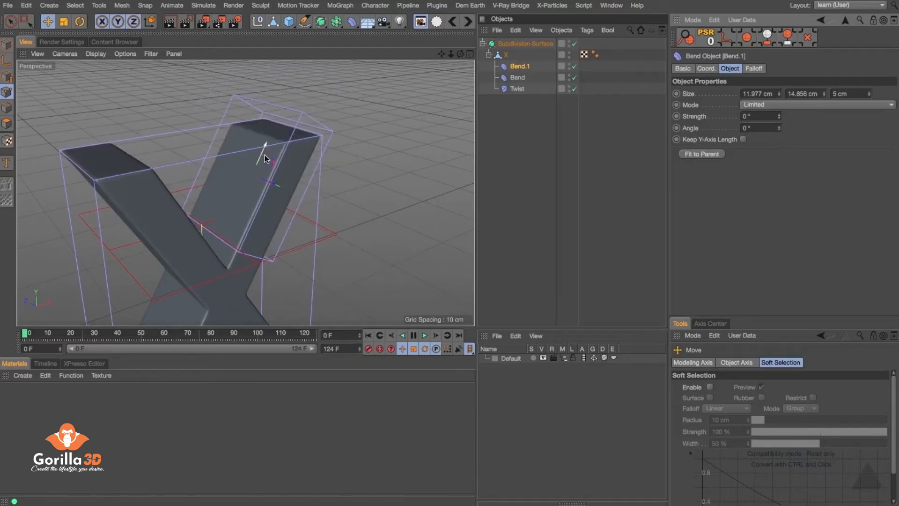
Move the second Bend slightly farther up the arm and reduce its Y size to 10.856 cm.
drag(262, 146, 272, 134)
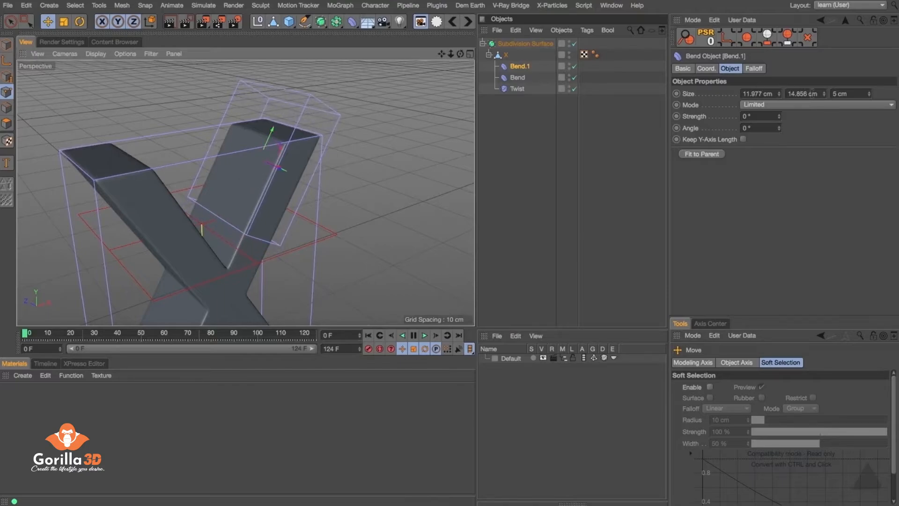
click(825, 95)
click(825, 95)
click(824, 96)
click(825, 95)
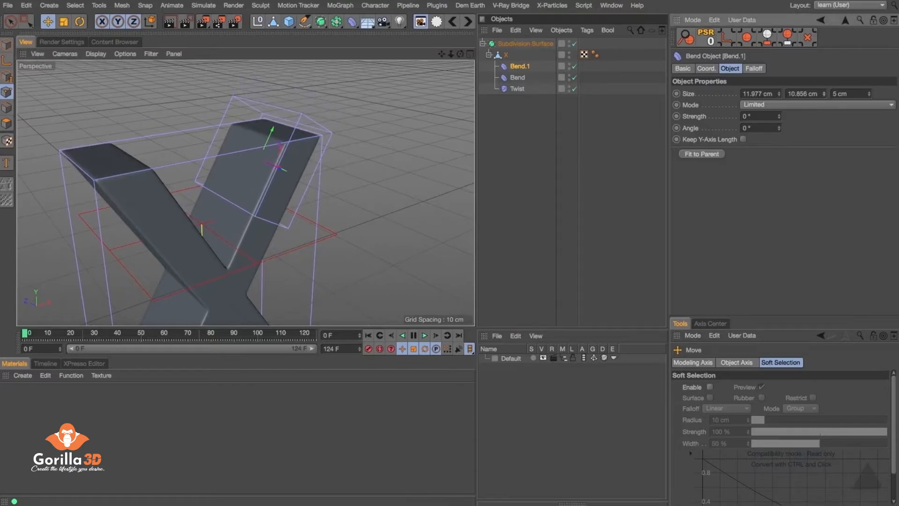
Turn on Keep Y-Axis Length for the second Bend and try strengths of -25° and 55°.
mouse_move(779, 116)
mouse_down()
mouse_move(758, 117)
mouse_move(794, 116)
mouse_move(770, 116)
mouse_move(779, 117)
mouse_up()
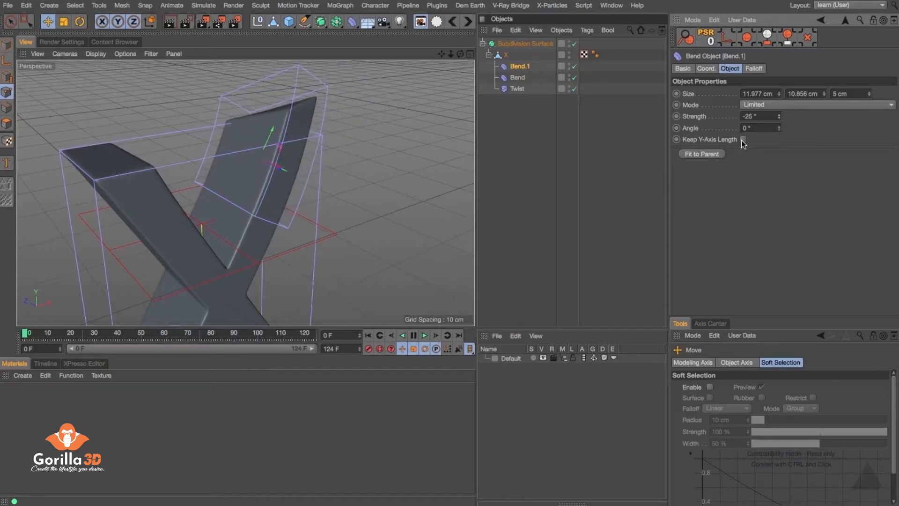
click(743, 139)
drag(779, 117, 827, 117)
alt+drag(171, 193, 220, 201)
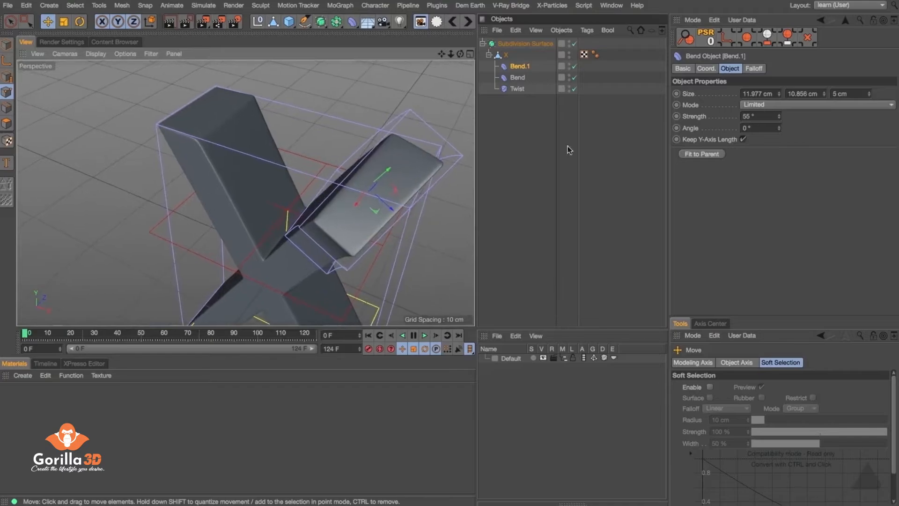
Reset the second Bend's strength to 0°, leaving the upper arm straight.
drag(779, 116, 685, 107)
text(0)
key(Return)
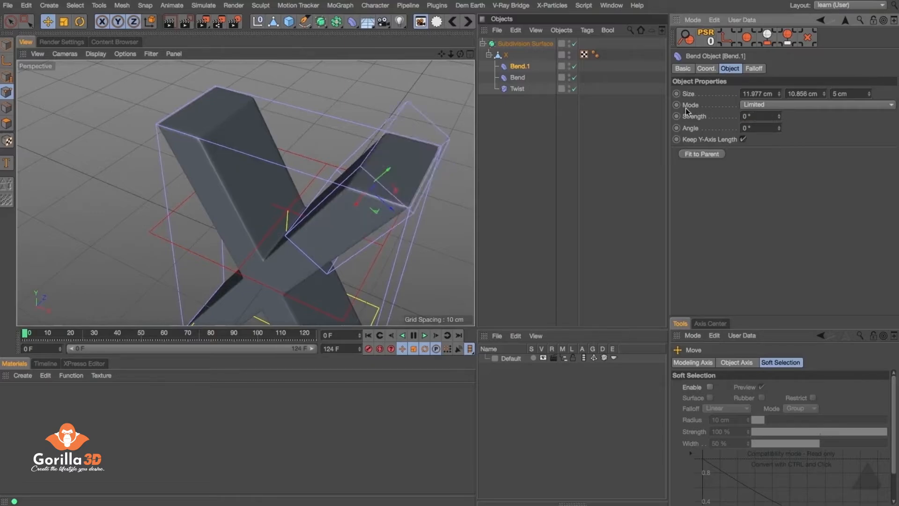
alt+drag(336, 162, 393, 160)
alt+right_drag(393, 160, 345, 158)
alt+middle_drag(346, 158, 232, 149)
alt+drag(232, 152, 284, 140)
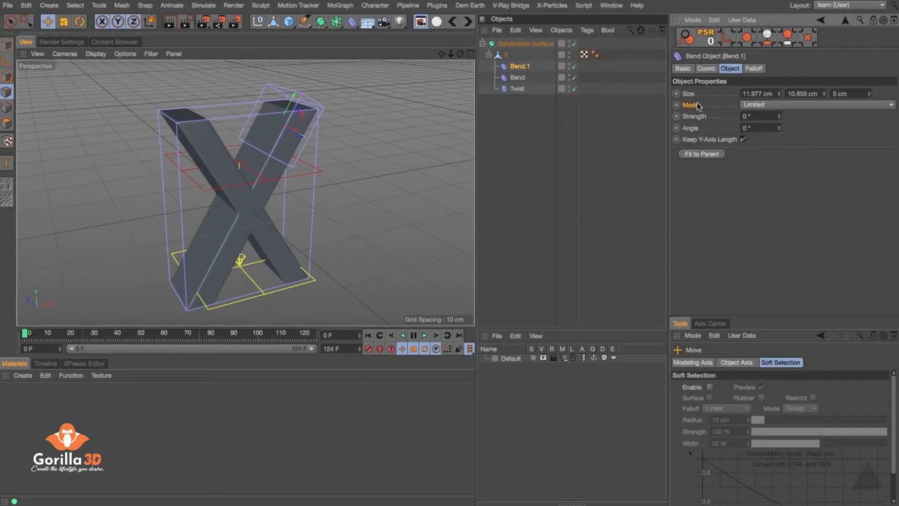
click(754, 104)
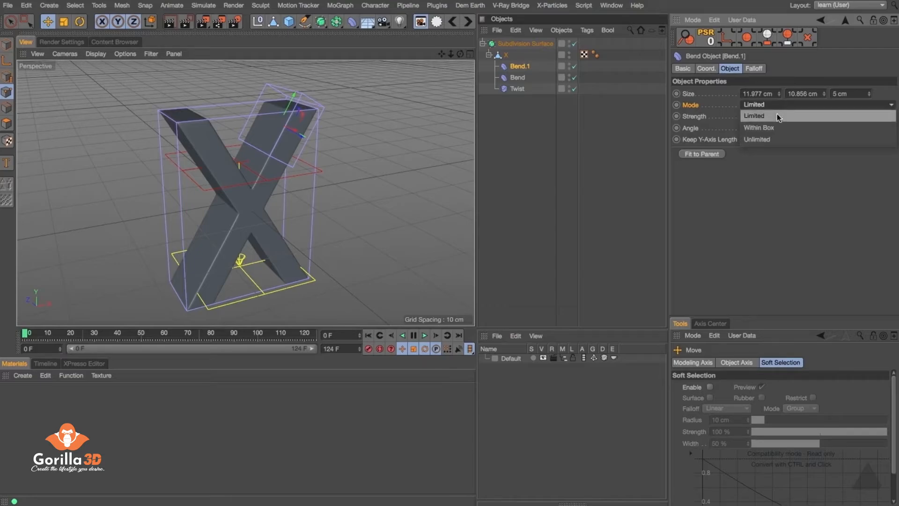
click(694, 88)
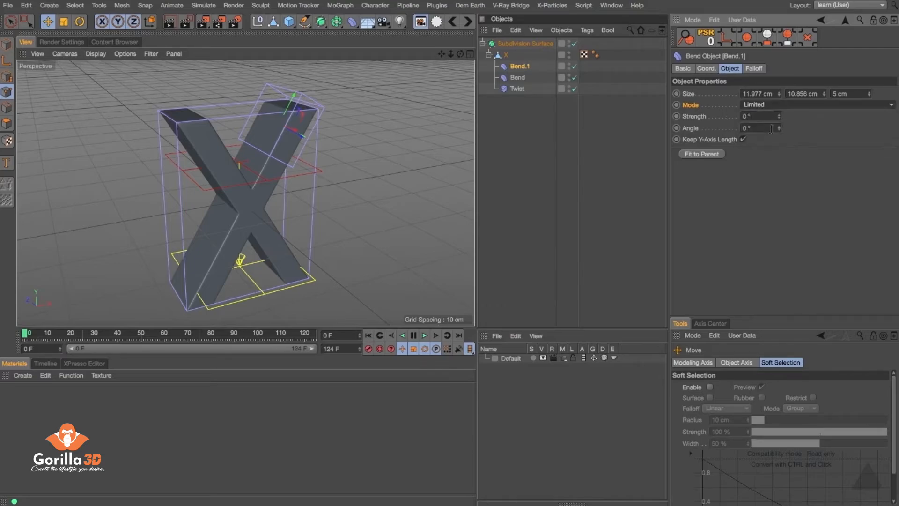
Try strengths of -79° and -25° on the second Bend, the latter with Keep Y-Axis Length off.
drag(780, 115, 780, 84)
drag(779, 116, 779, 162)
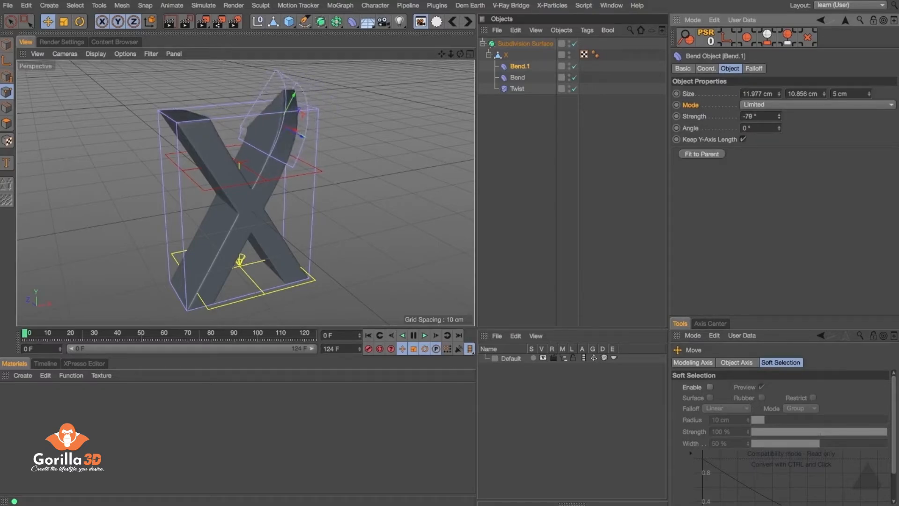
drag(779, 116, 779, 100)
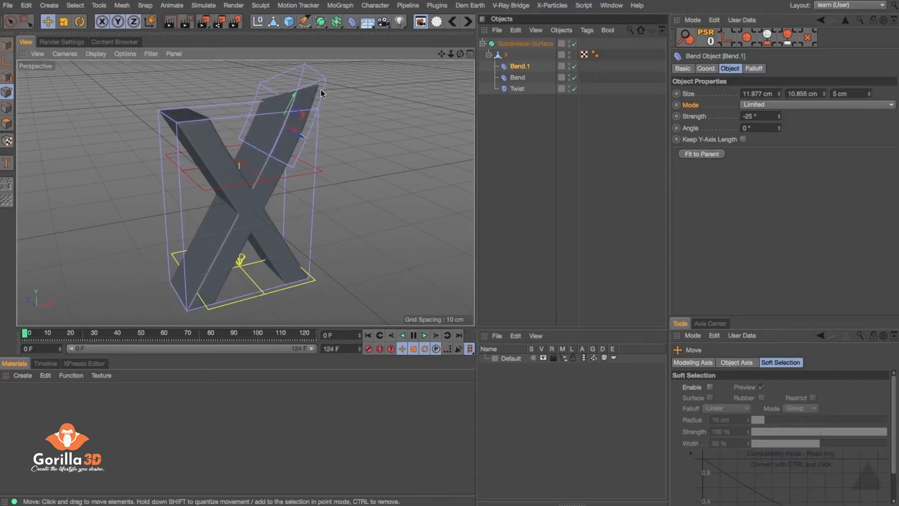
Try the Unlimited and Within Box modes on the second Bend with Keep Y-Axis Length on, varying its strength.
click(760, 107)
click(761, 127)
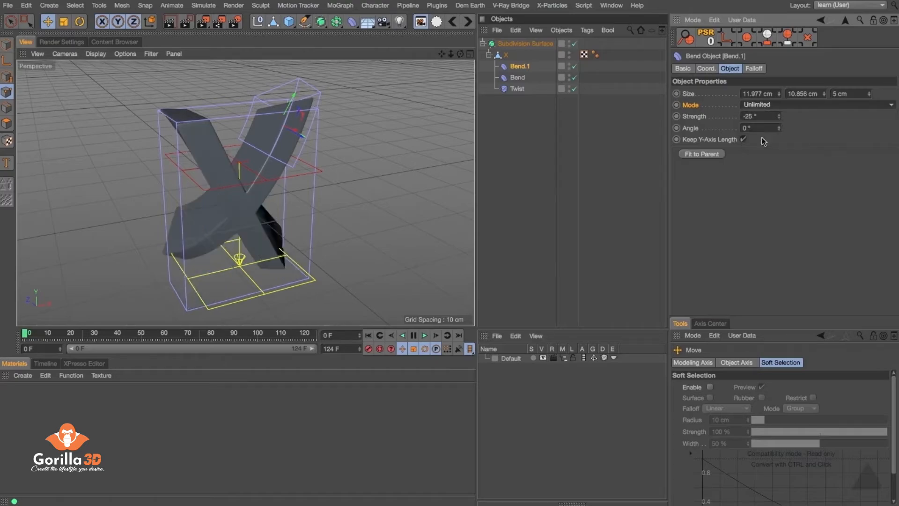
mouse_move(779, 117)
mouse_down()
mouse_move(779, 129)
mouse_move(780, 89)
mouse_move(780, 137)
mouse_move(779, 70)
mouse_move(780, 141)
mouse_move(780, 75)
mouse_move(779, 108)
mouse_move(778, 99)
mouse_up()
click(794, 105)
click(792, 124)
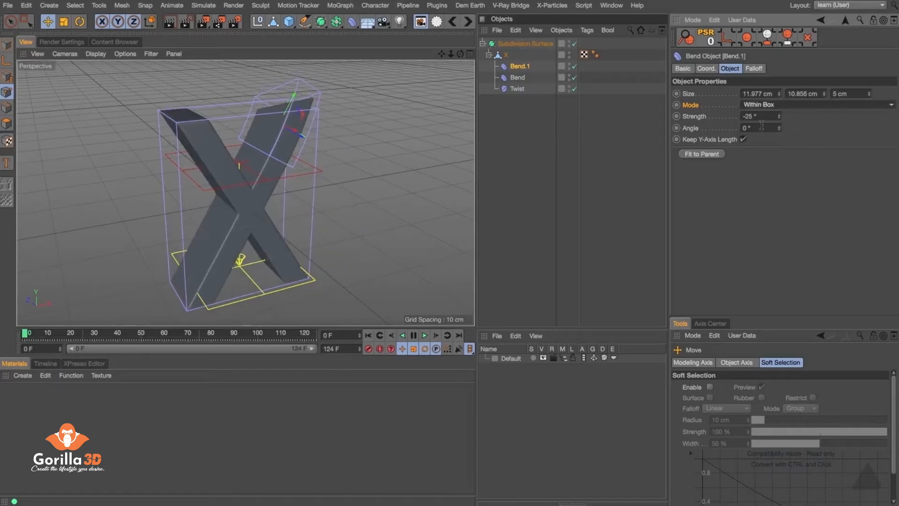
drag(778, 116, 778, 124)
Undo the strength and mode trials on the second Bend.
key(super+z)
key(super+z)
key(super+z)
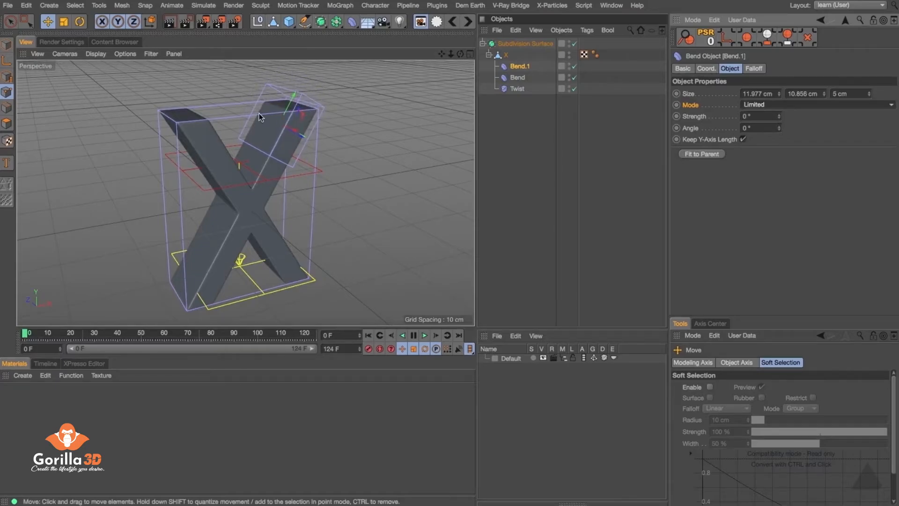
Select the points in the upper right arm of the X with Live Selection in the front view, and return to the perspective view.
click(506, 55)
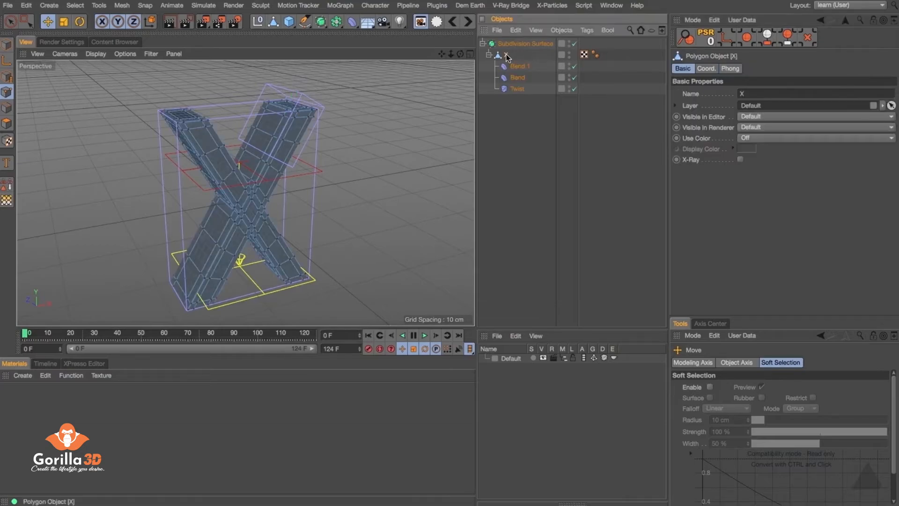
click(4, 92)
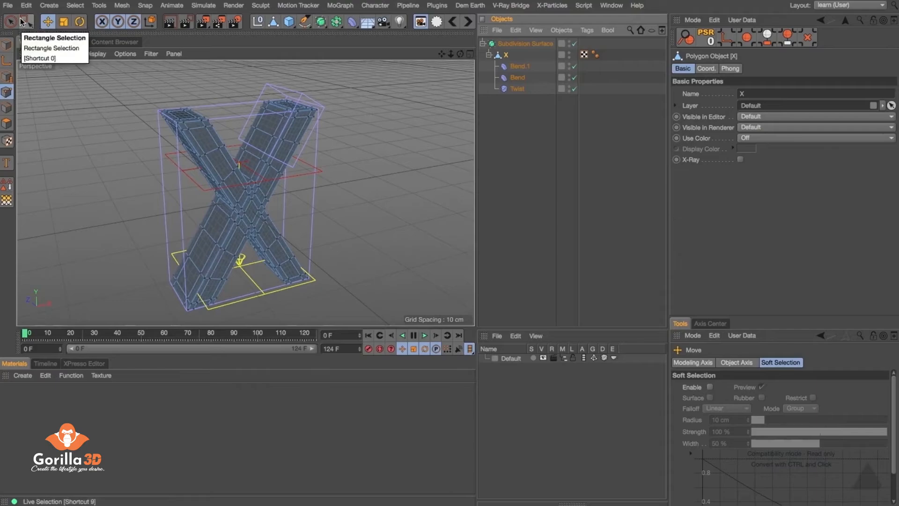
key(F4)
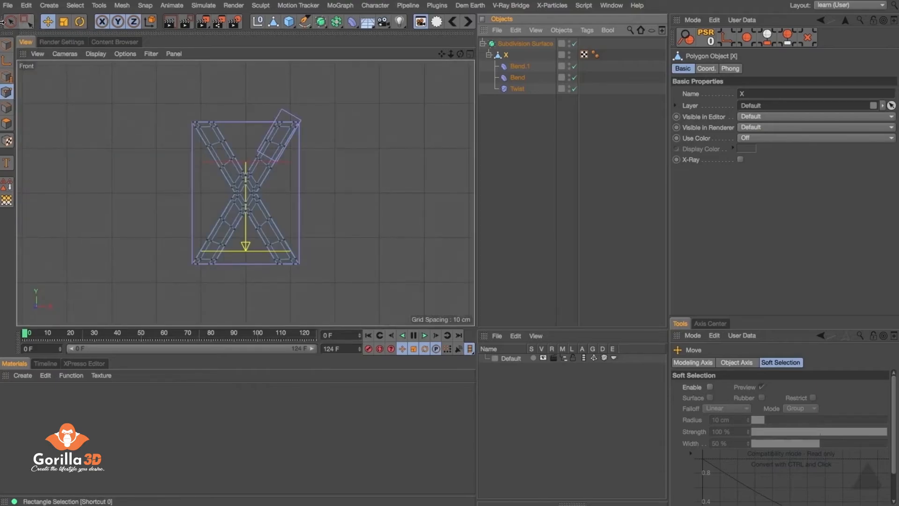
click(10, 22)
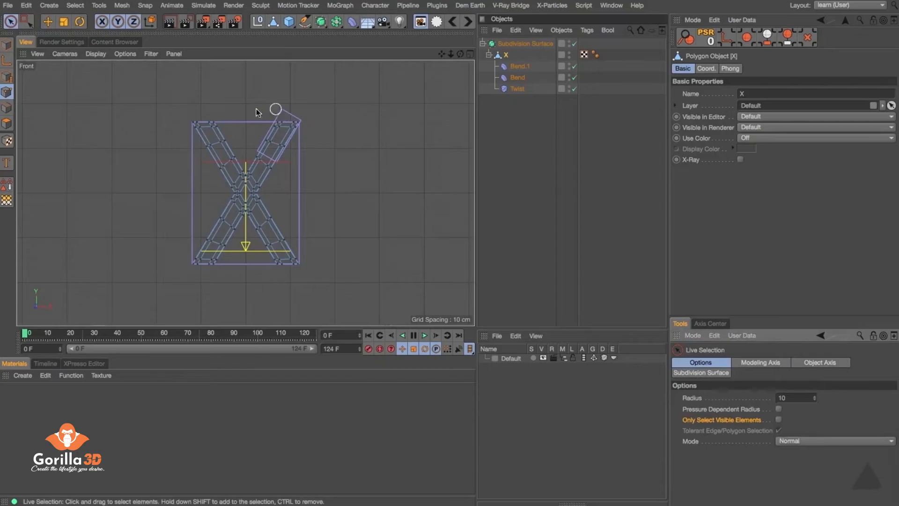
mouse_move(277, 123)
mouse_down()
mouse_move(296, 124)
mouse_move(265, 139)
mouse_up()
mouse_move(325, 162)
mouse_down()
mouse_move(247, 134)
mouse_move(320, 111)
mouse_move(449, 177)
mouse_move(206, 119)
mouse_move(237, 120)
mouse_up()
key(F1)
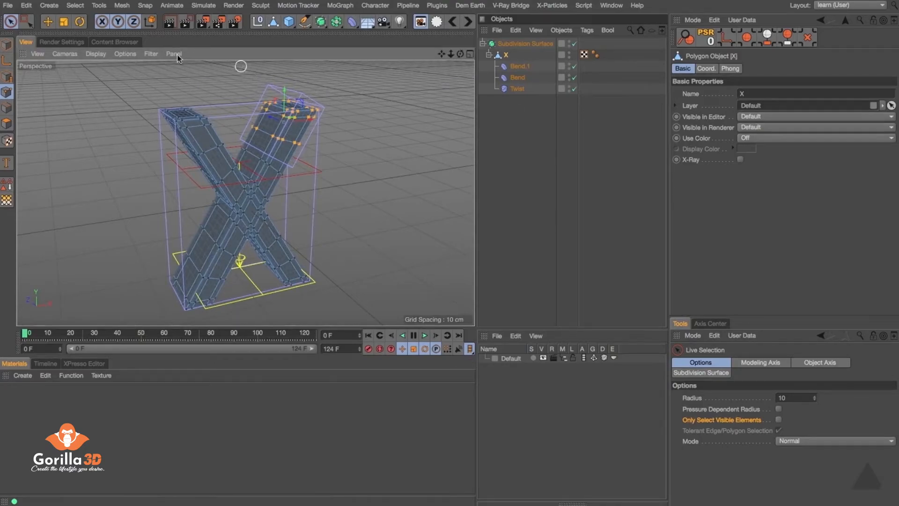
Set the selected points' vertex weight to 100% using Set mode, and display the vertex map on the X.
click(51, 6)
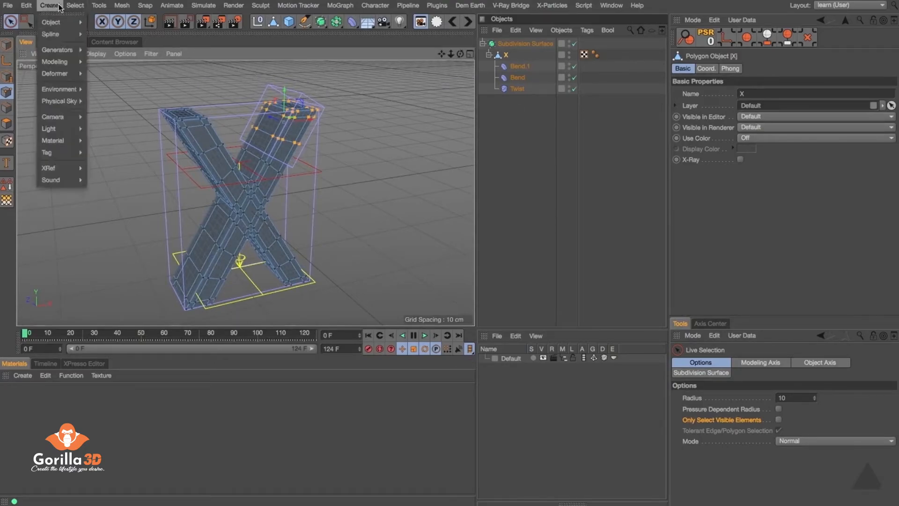
mouse_move(77, 8)
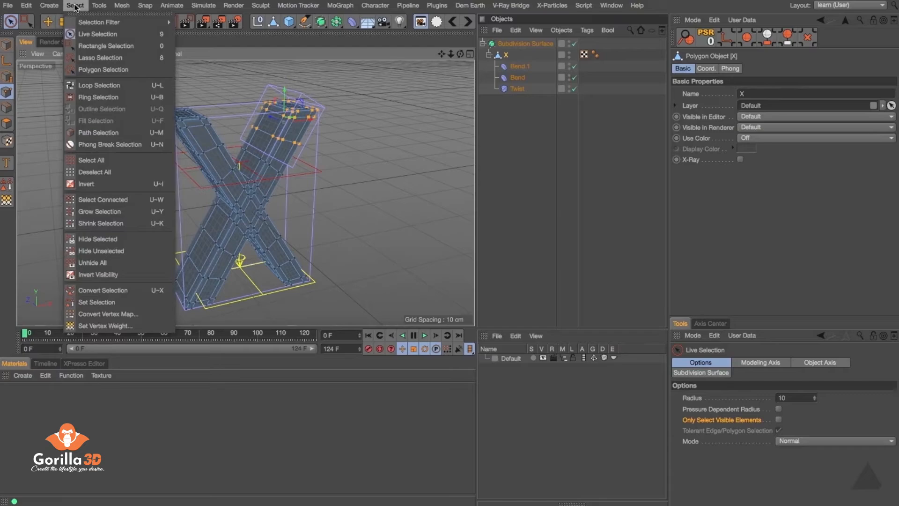
click(94, 327)
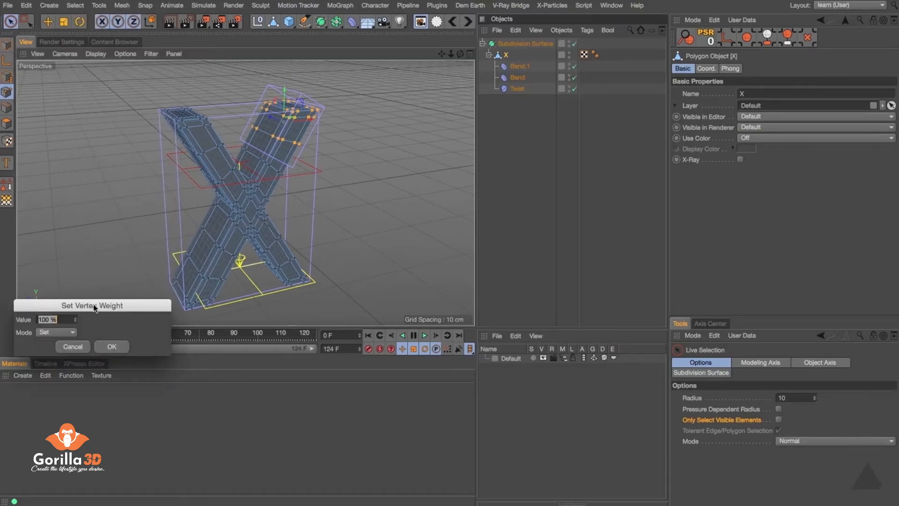
drag(93, 306, 482, 177)
click(435, 203)
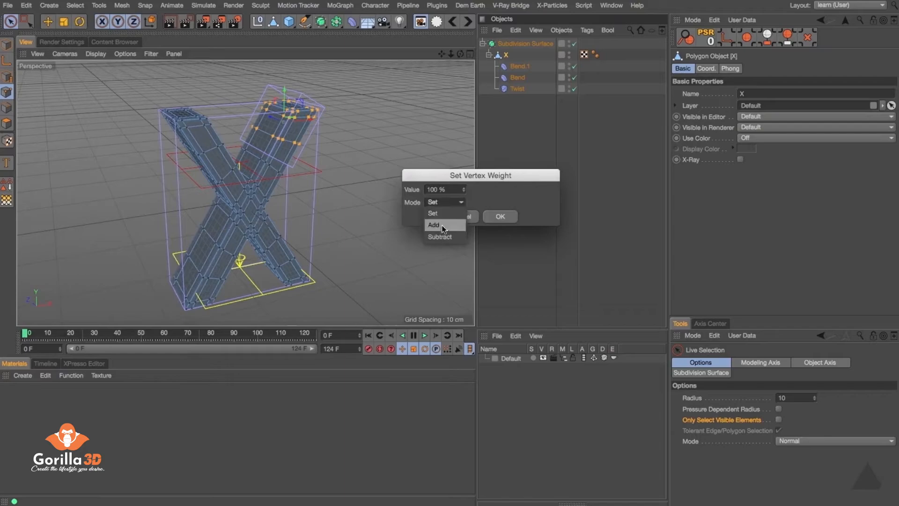
click(444, 203)
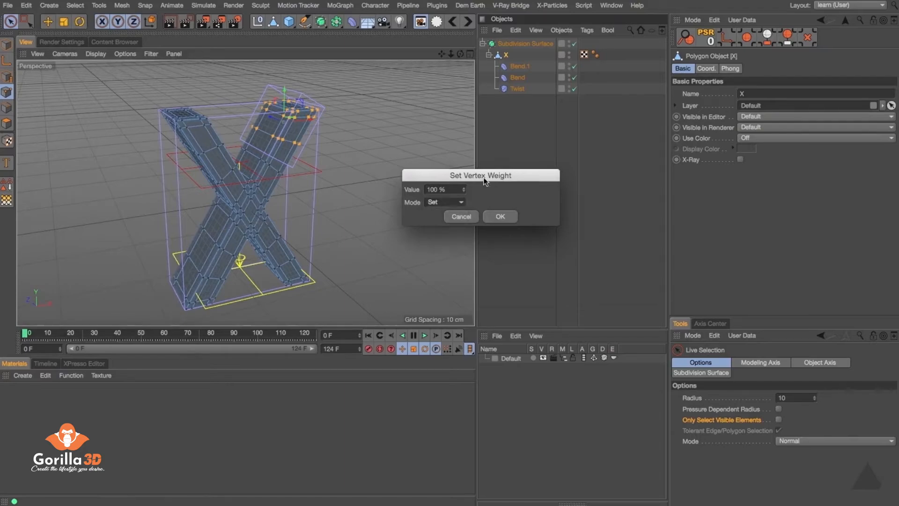
drag(486, 175, 462, 139)
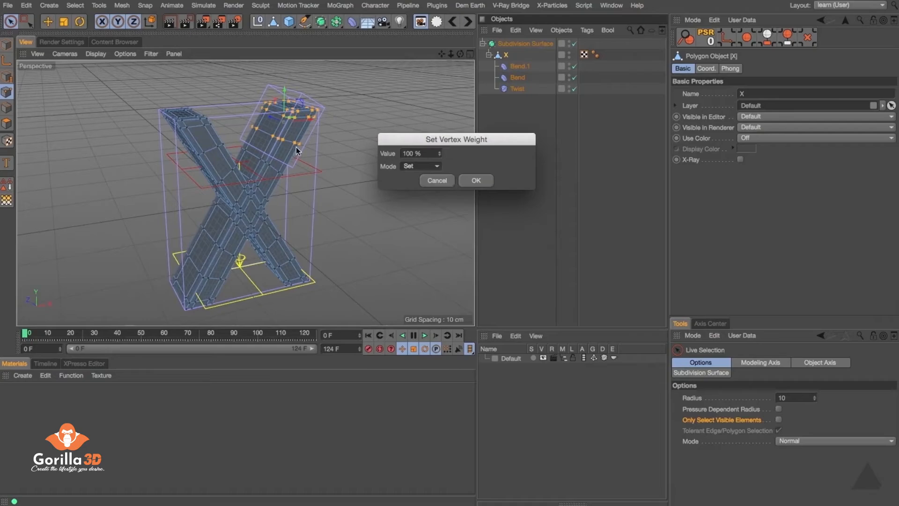
click(476, 181)
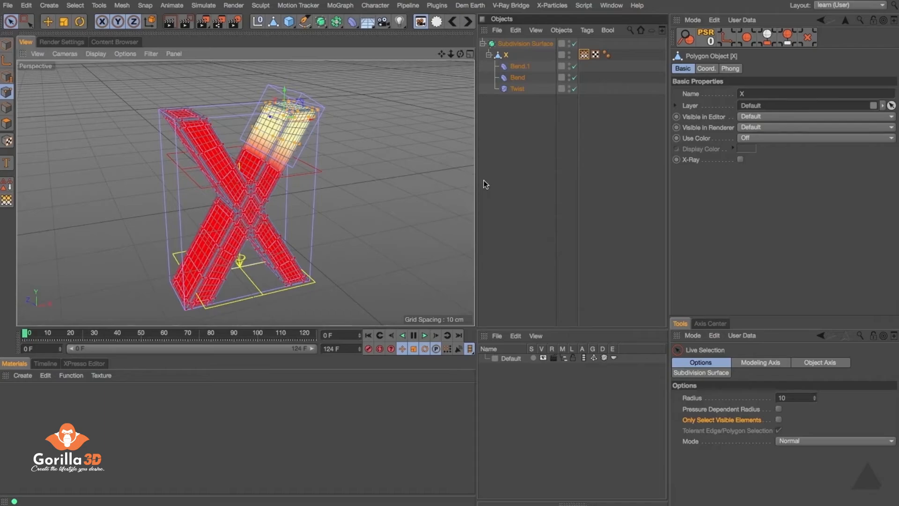
click(513, 143)
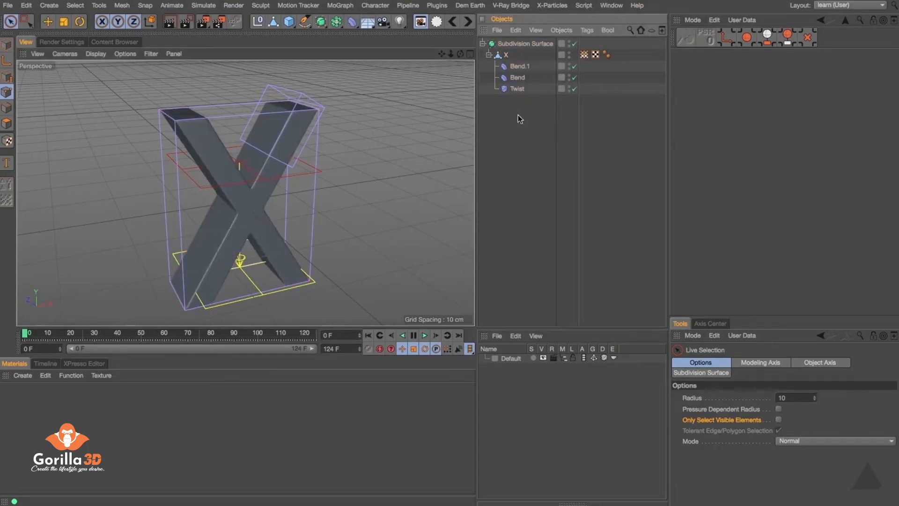
click(584, 55)
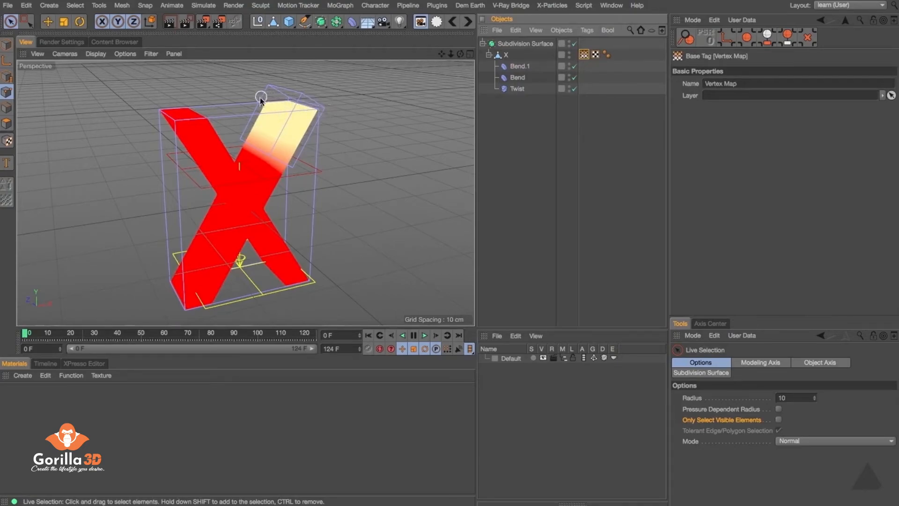
Activate the Paint Tool in Vertex Map paint mode and examine its available modes, keeping Absolute.
click(379, 9)
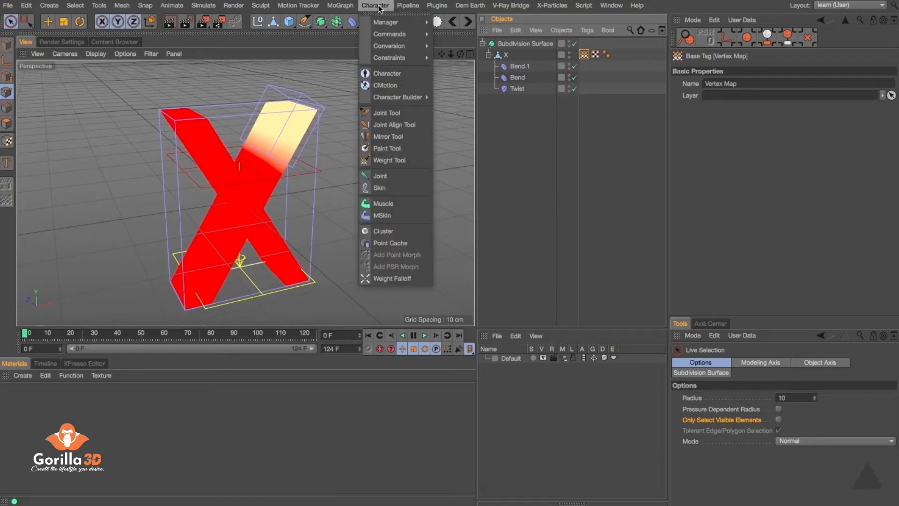
click(386, 148)
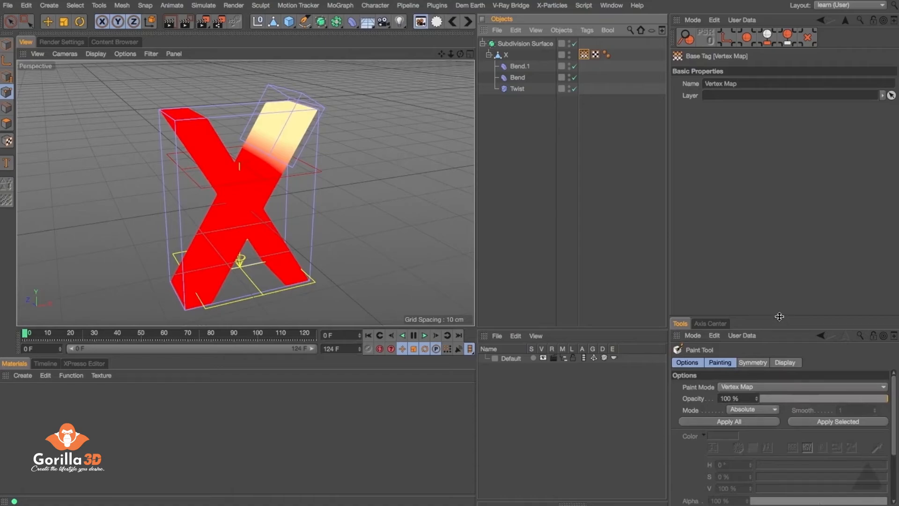
drag(779, 317, 779, 197)
click(755, 268)
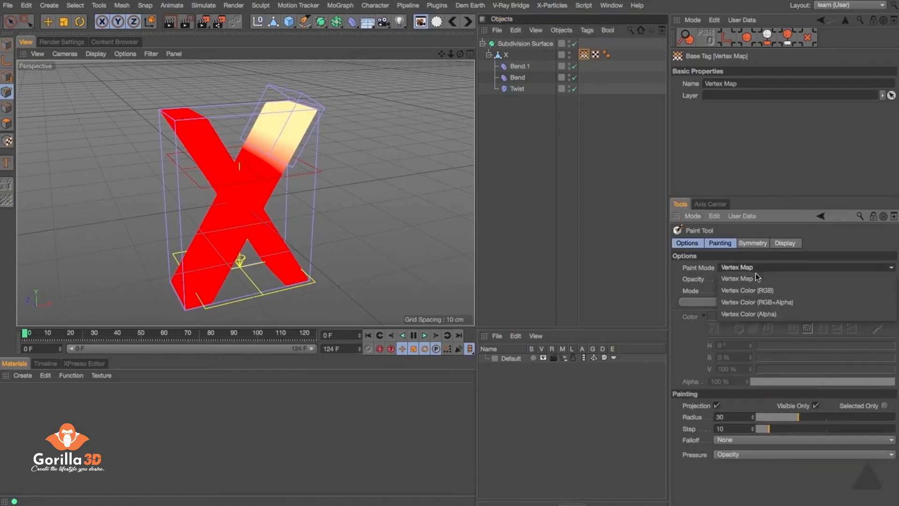
click(777, 275)
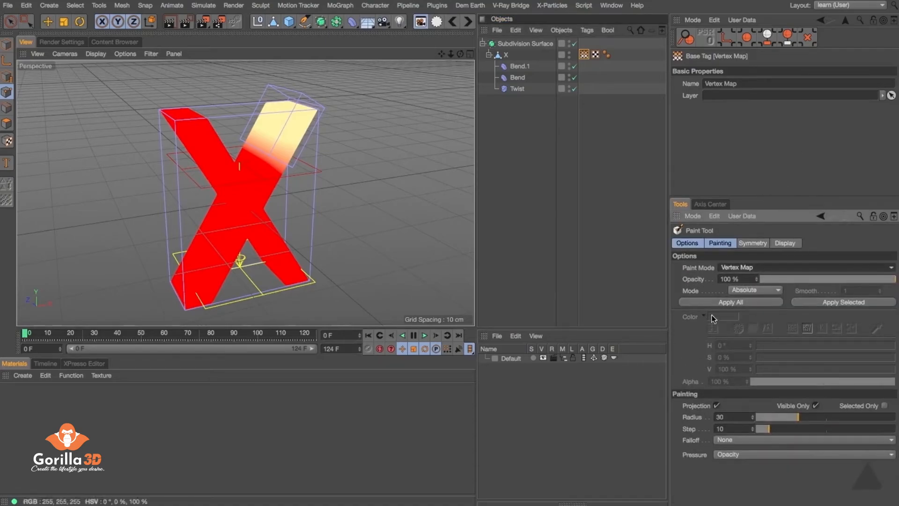
click(750, 291)
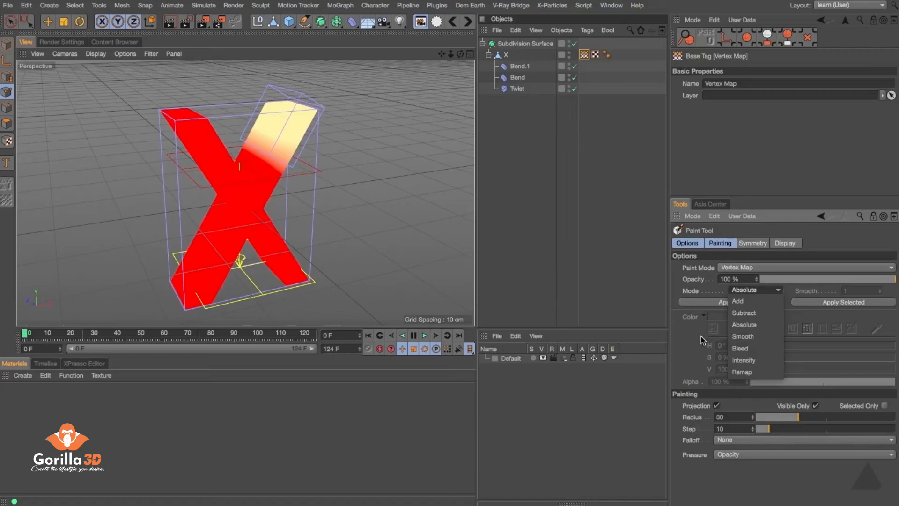
click(636, 332)
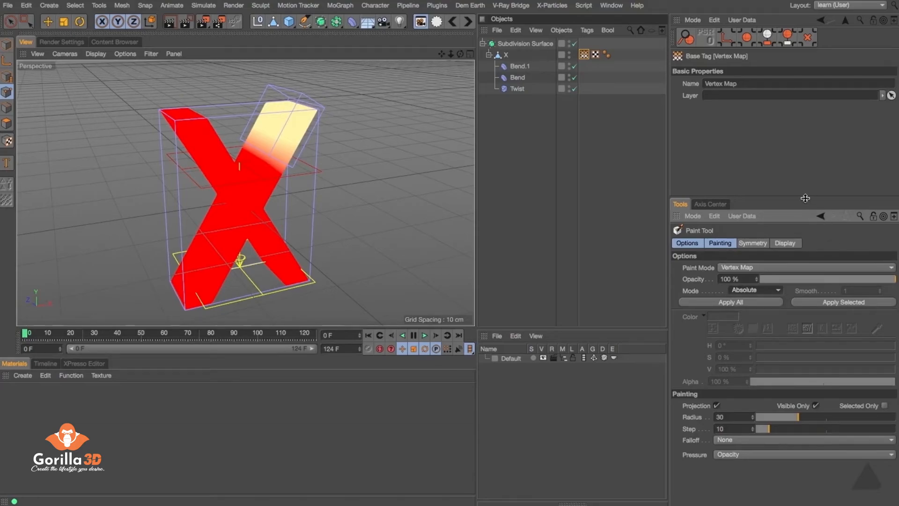
click(583, 54)
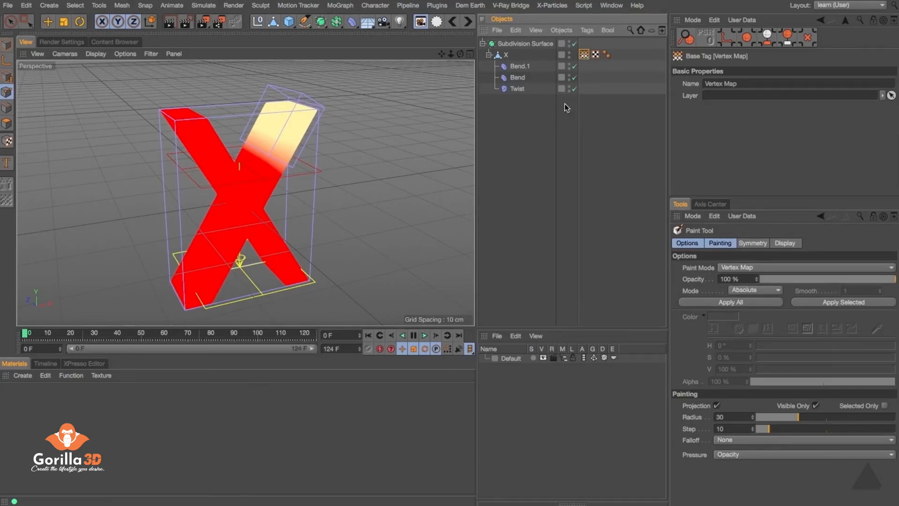
Add a Restriction tag to the second Bend and assign the X's Vertex Map to its first Name slot.
click(518, 70)
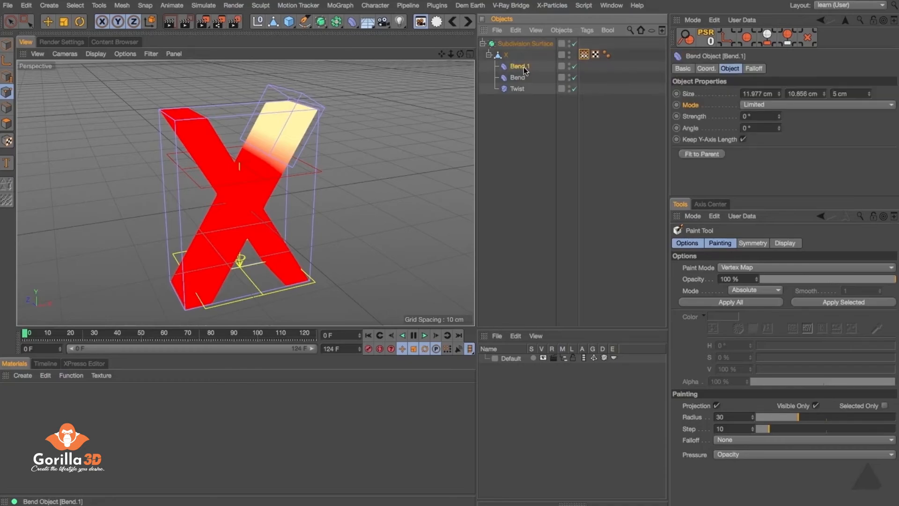
click(587, 30)
mouse_move(596, 51)
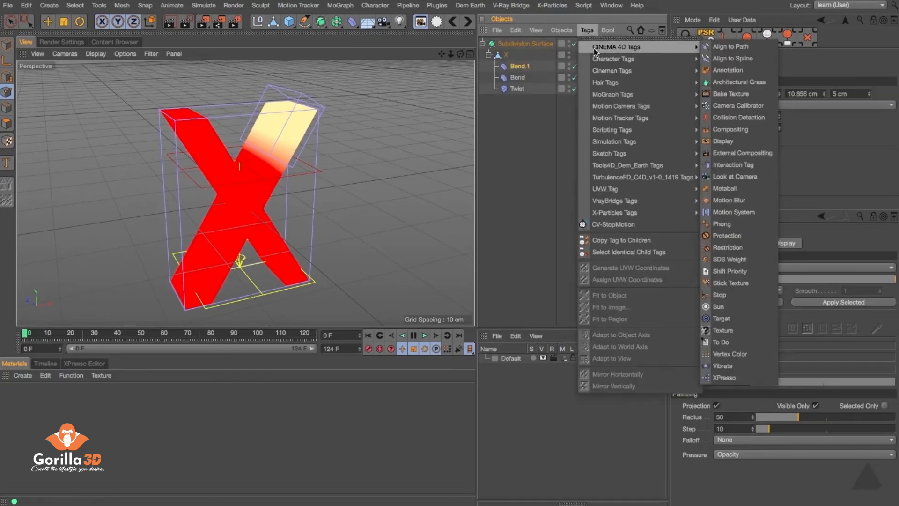
click(724, 248)
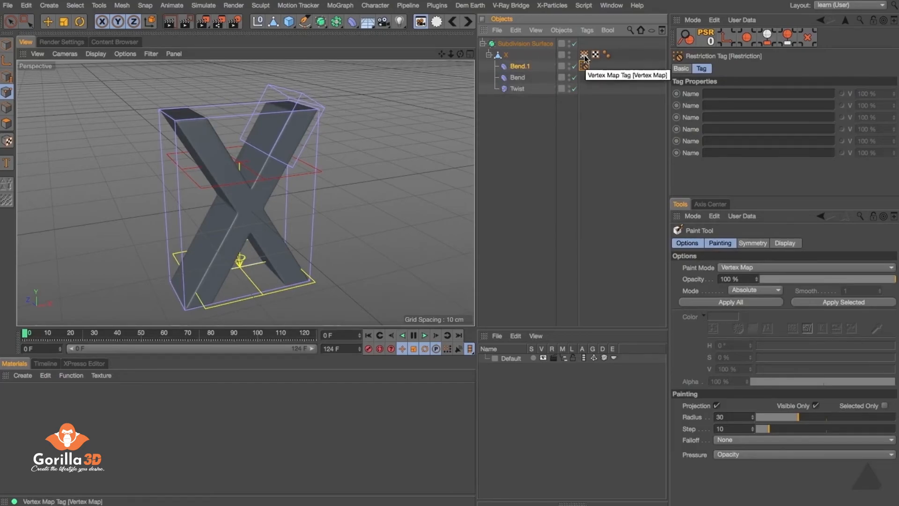
drag(584, 55, 719, 95)
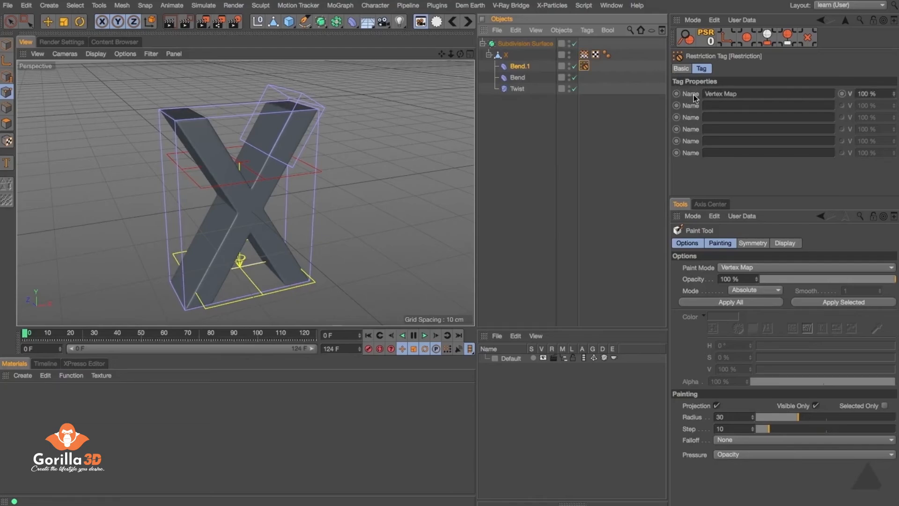
click(883, 94)
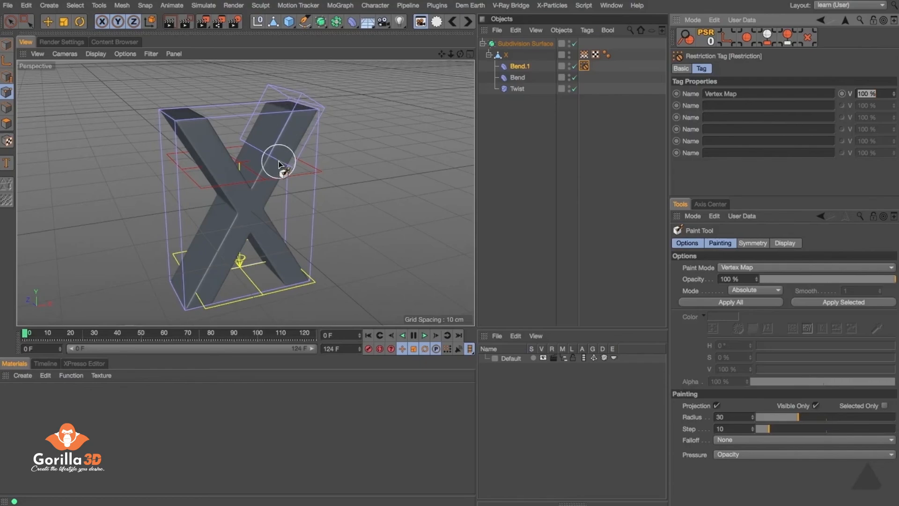
Set the second Bend's strength to 10° and enlarge its size to 16.977 × 18.856 × 13 cm.
click(584, 55)
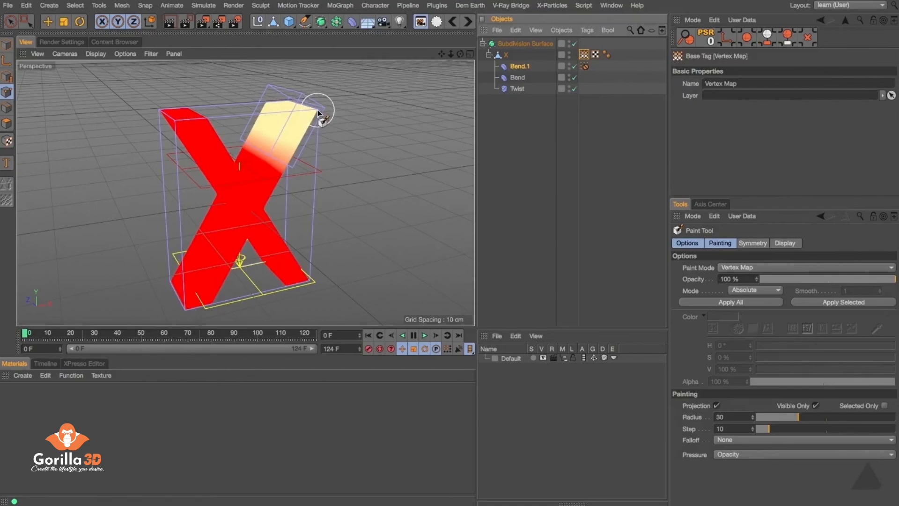
click(519, 67)
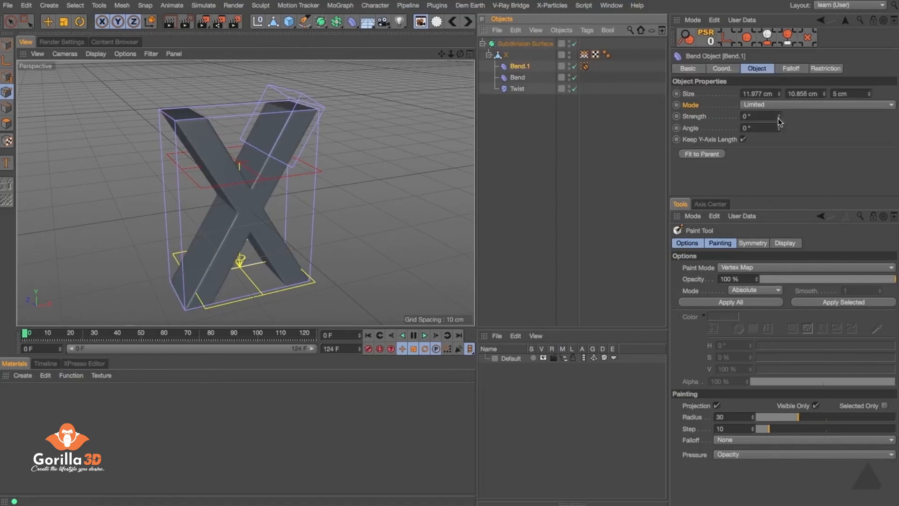
mouse_move(778, 116)
mouse_down()
mouse_move(778, 98)
mouse_move(779, 113)
mouse_up()
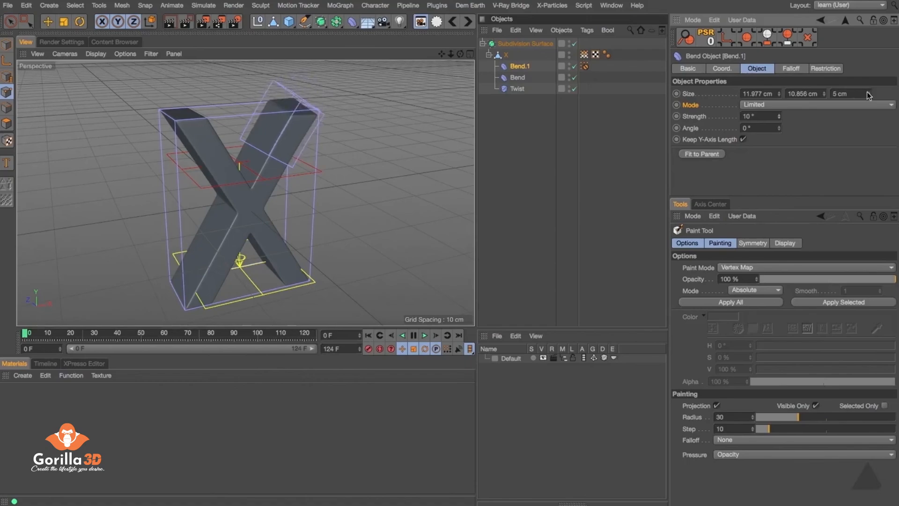
drag(869, 94, 779, 114)
Try the second Bend's strength with its Restriction tag deleted, and undo these changes.
click(586, 67)
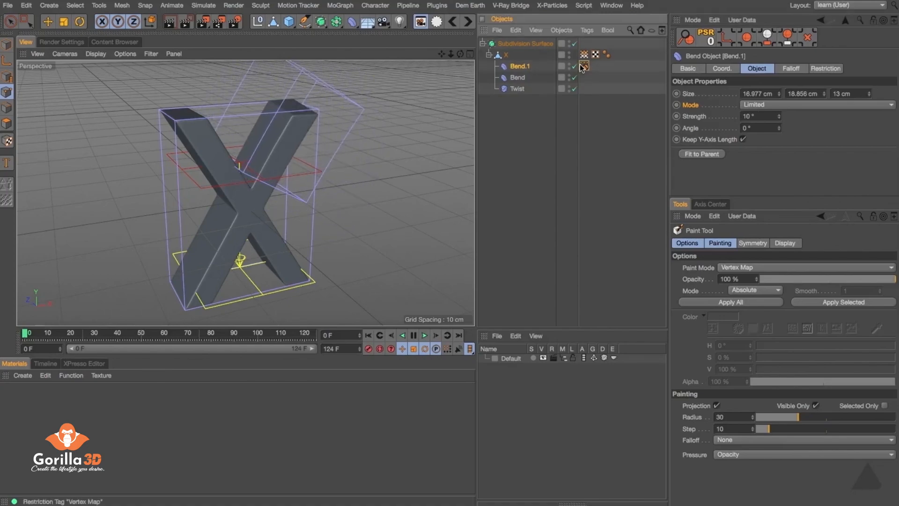
key(Delete)
click(520, 66)
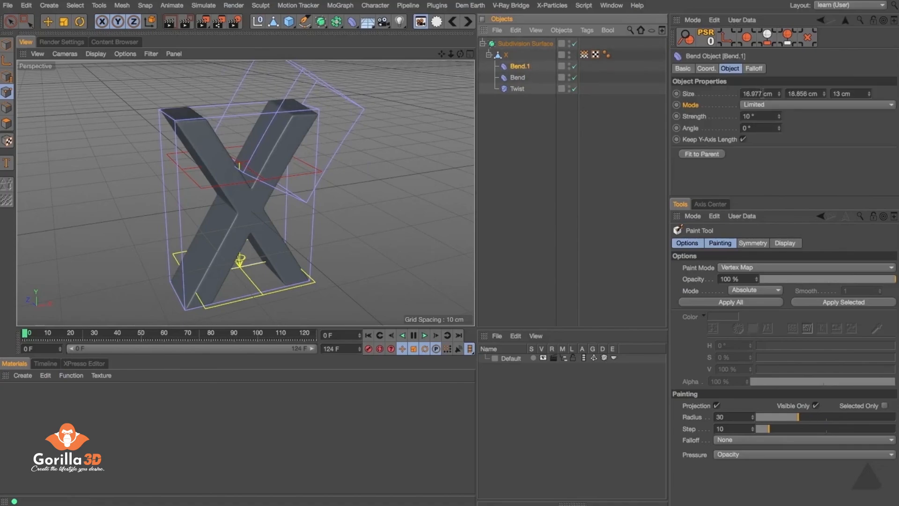
drag(779, 116, 779, 113)
key(ctrl+z)
key(ctrl+z)
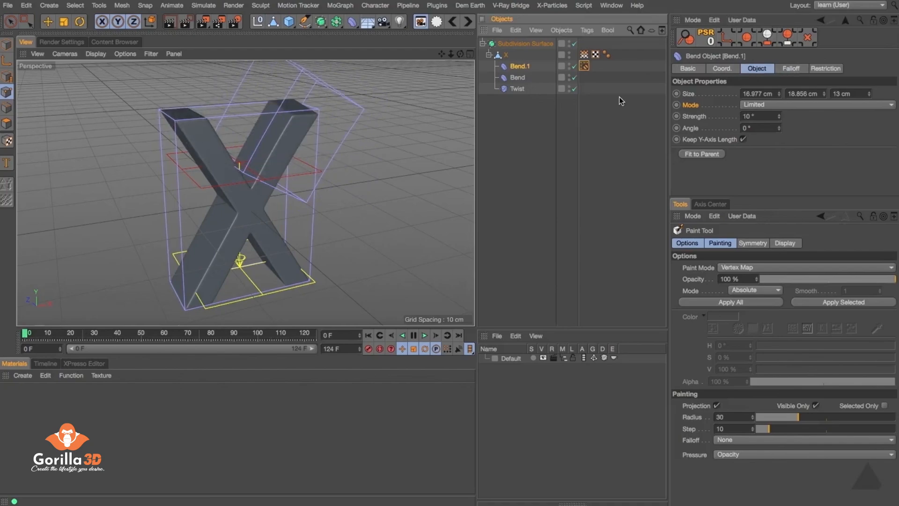
Review the Restriction tag's vertex map assignment and return to the second Bend's object properties.
click(585, 67)
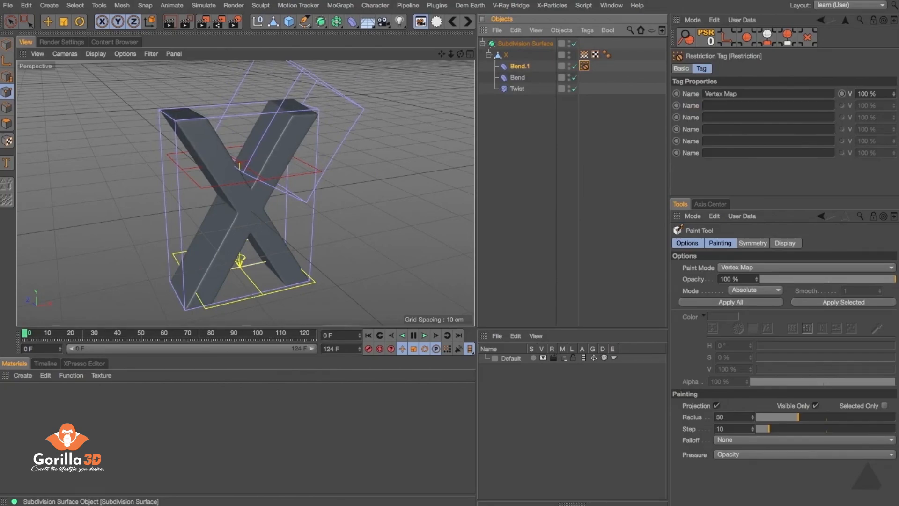
click(820, 20)
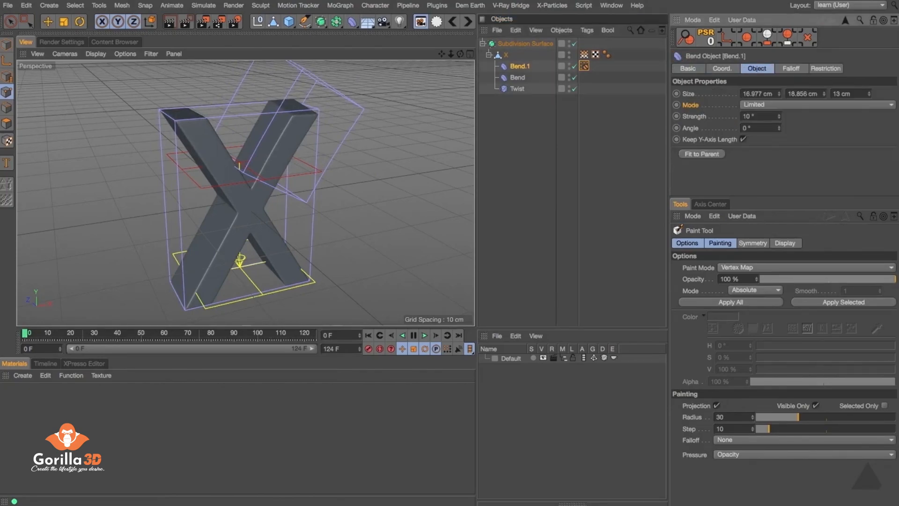